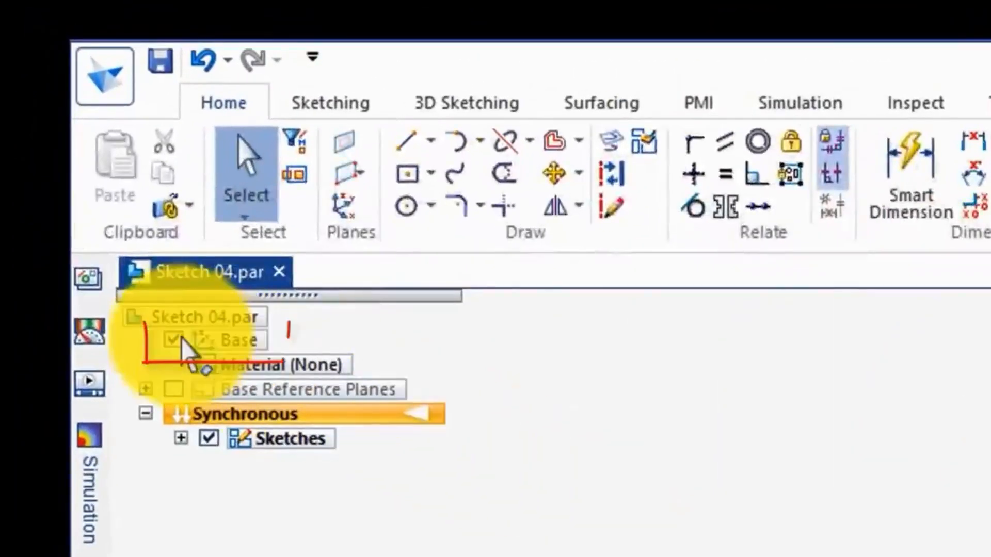
- Hide the base coordinate system and show the existing sketch in front view with free space beside it
{"action": "left_click", "coordinate": [173, 339]}
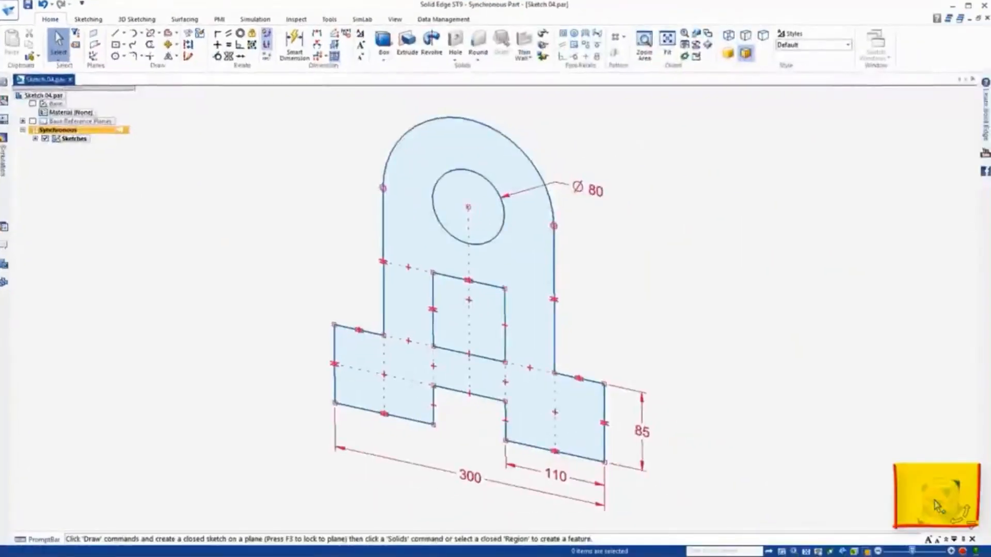
{"action": "left_click", "coordinate": [937, 507]}
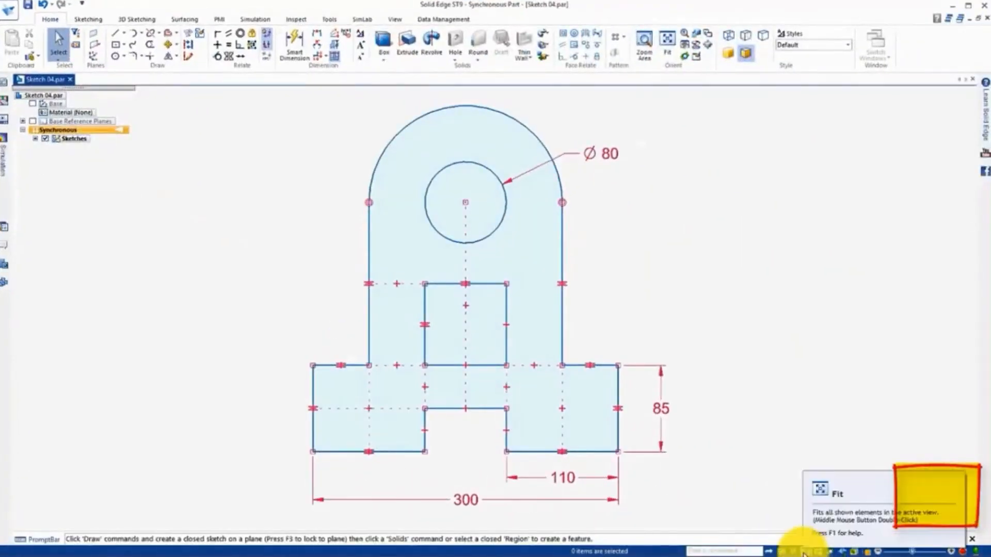
{"action": "left_click", "coordinate": [818, 551]}
{"action": "left_click_drag", "start_coordinate": [483, 308], "coordinate": [715, 312]}
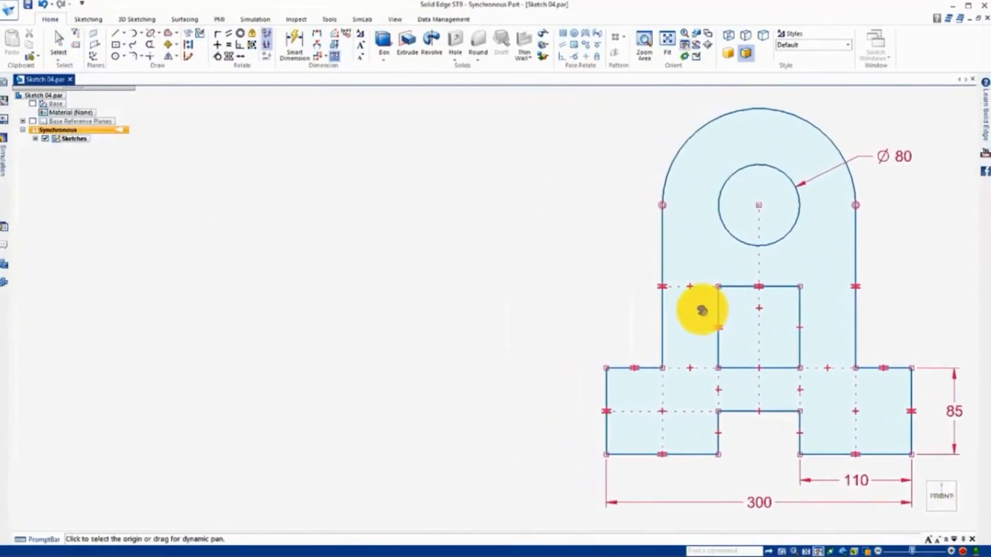
- Draw the stepped base outline beside the reference sketch with lines, including a notch about 73 mm wide and 43 mm deep in its lower edge
{"action": "left_click", "coordinate": [115, 35]}
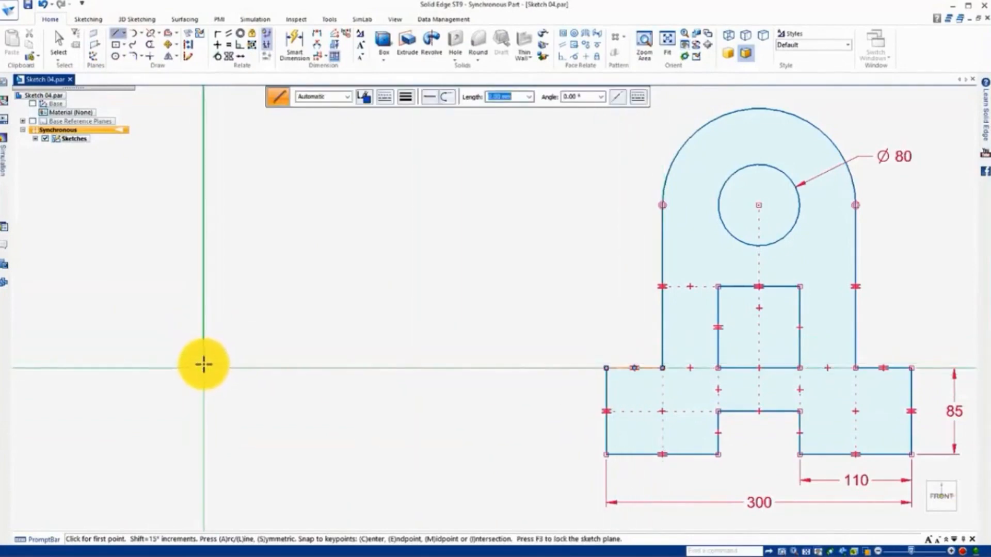
{"action": "left_click", "coordinate": [204, 367]}
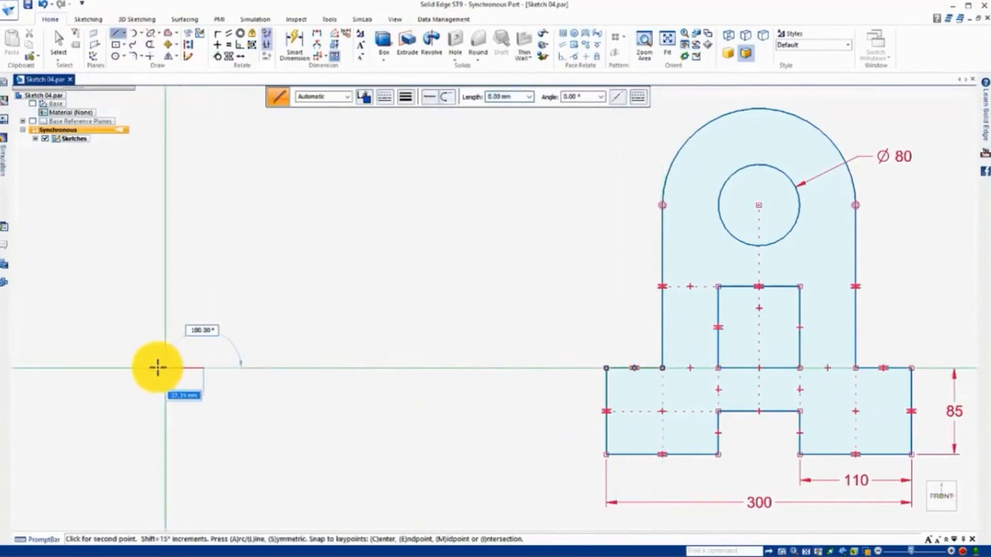
{"action": "left_click", "coordinate": [145, 368]}
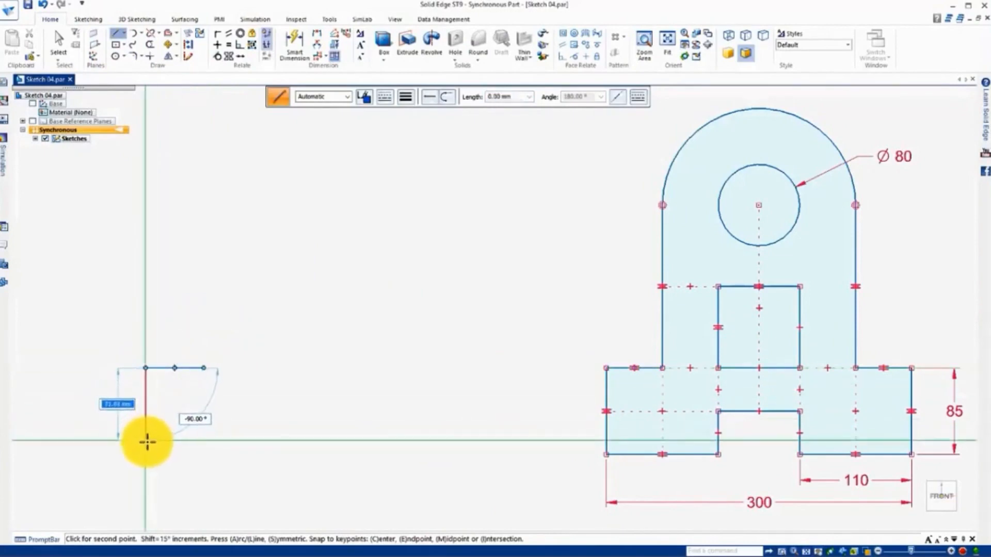
{"action": "left_click", "coordinate": [146, 454]}
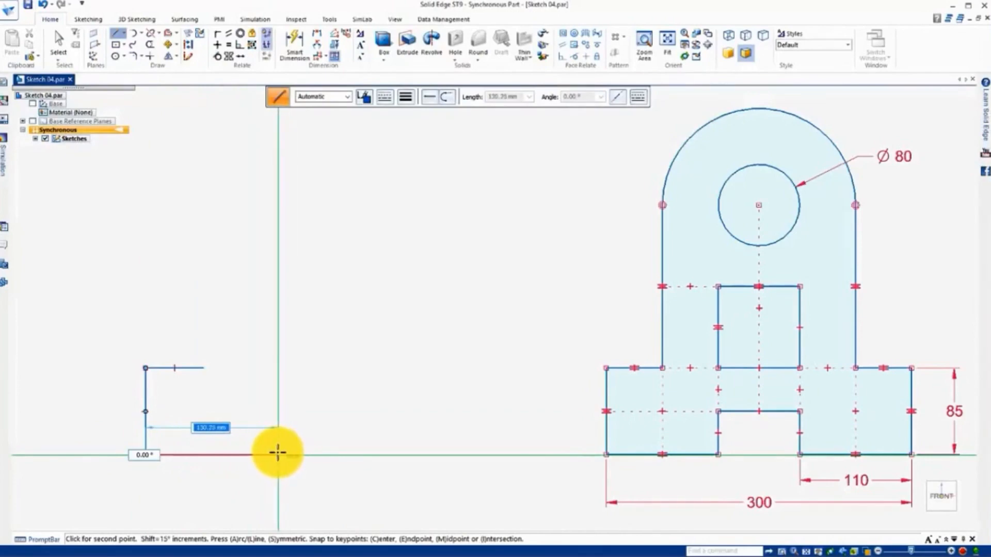
{"action": "left_click", "coordinate": [267, 455]}
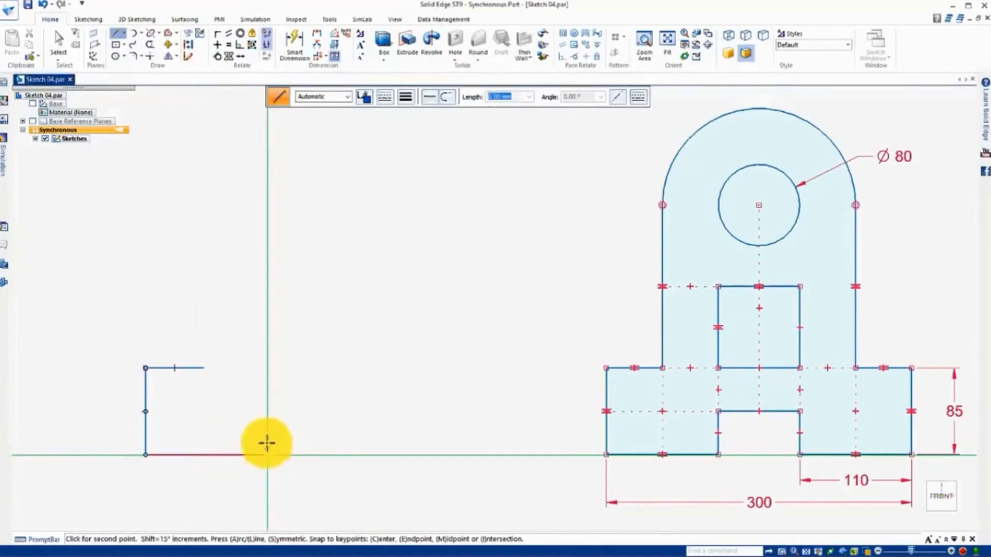
{"action": "left_click", "coordinate": [269, 411]}
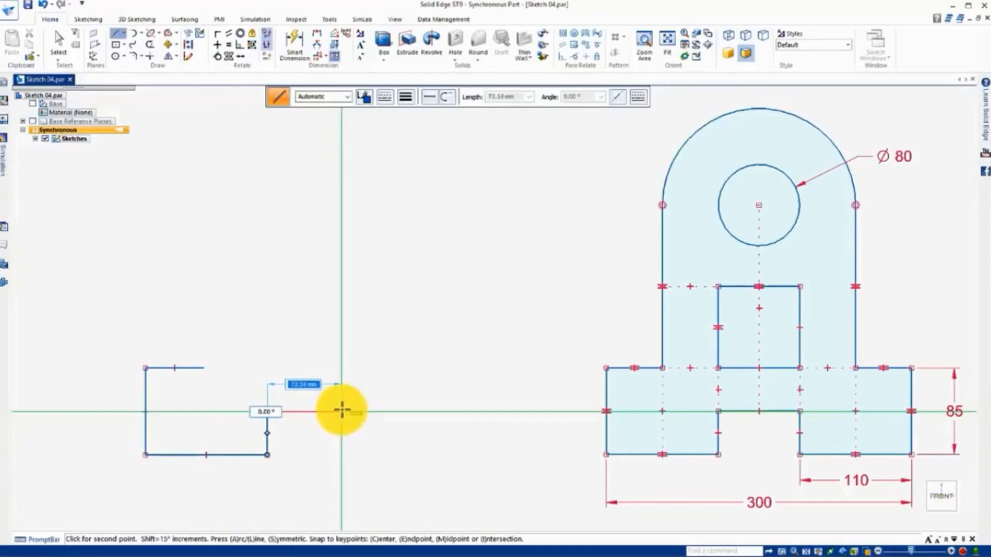
{"action": "left_click", "coordinate": [340, 411]}
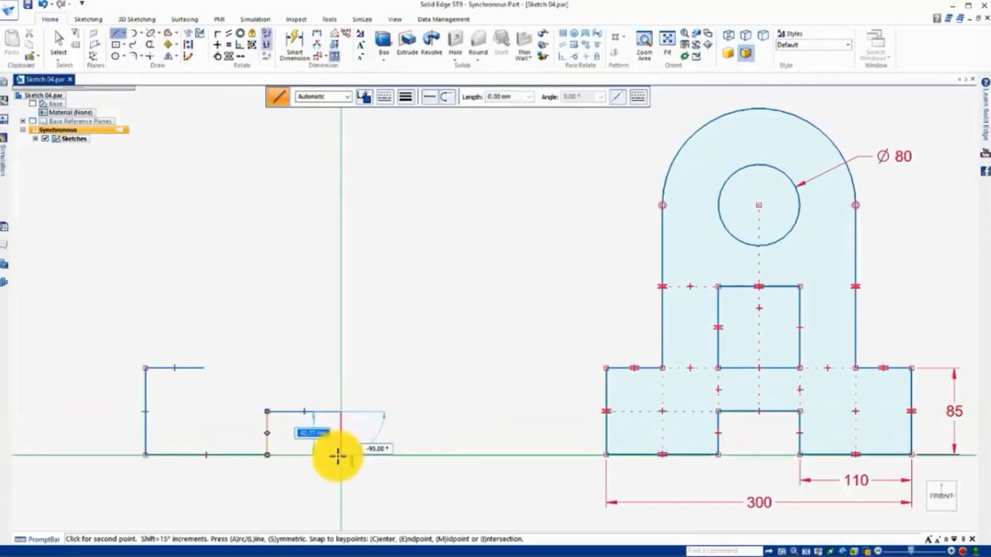
{"action": "left_click", "coordinate": [341, 454]}
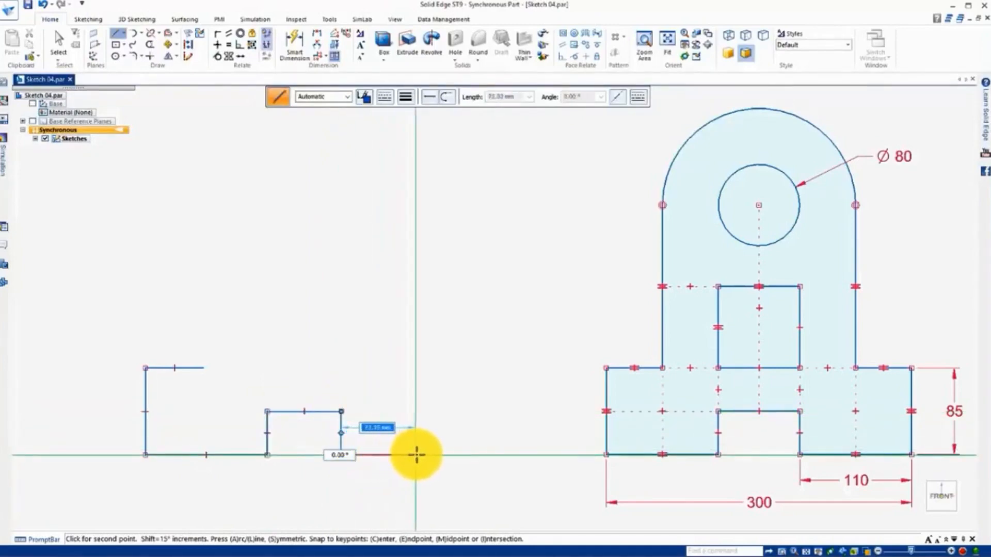
{"action": "left_click", "coordinate": [448, 454]}
{"action": "left_click", "coordinate": [447, 368]}
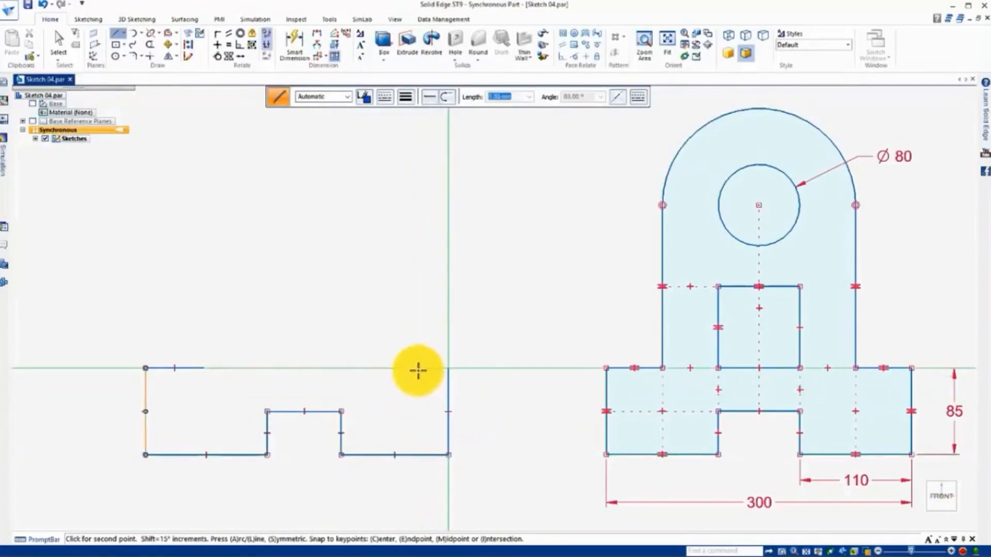
- Close the outline with the right shoulder, two vertical sides and a 180° arc of about 94 mm radius between them
{"action": "left_click", "coordinate": [395, 368]}
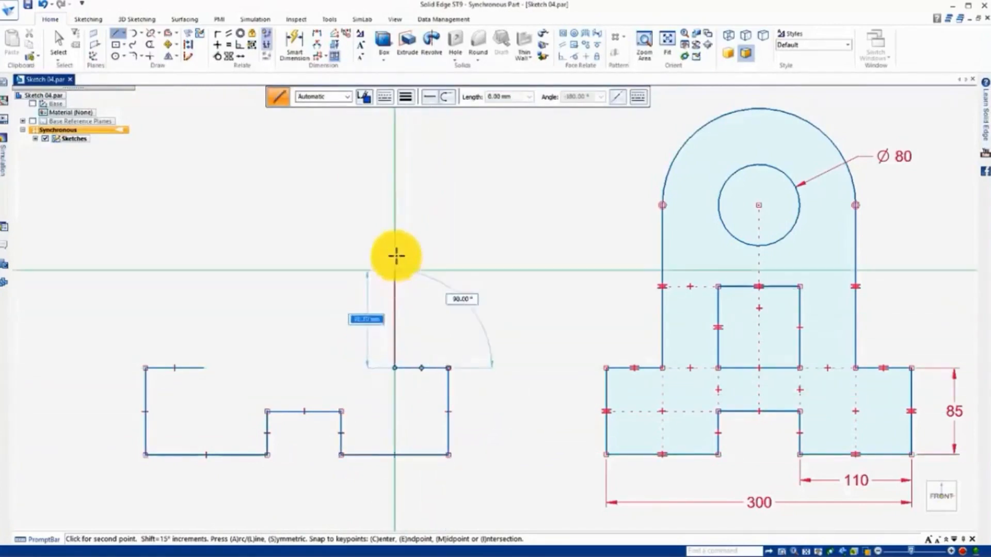
{"action": "left_click", "coordinate": [395, 227]}
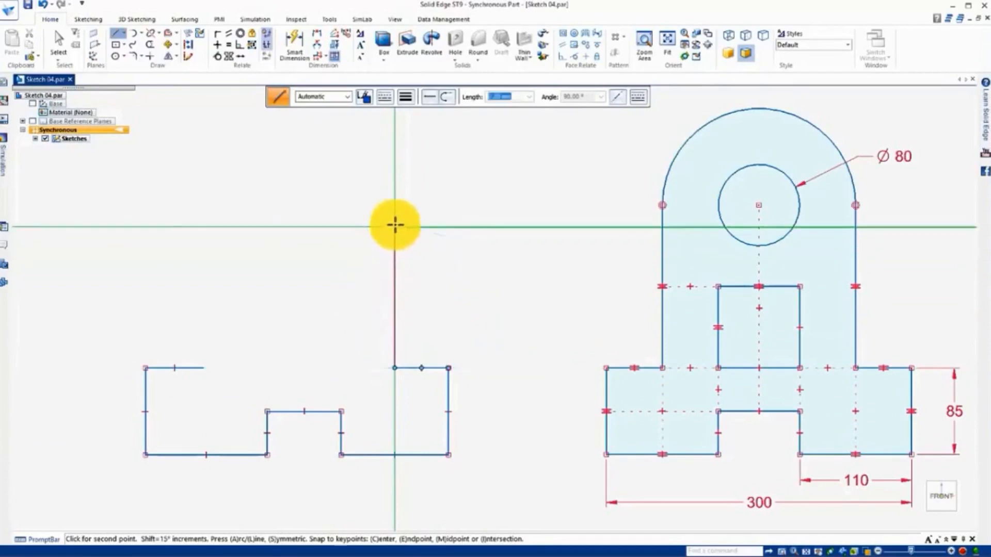
{"action": "left_click", "coordinate": [444, 96]}
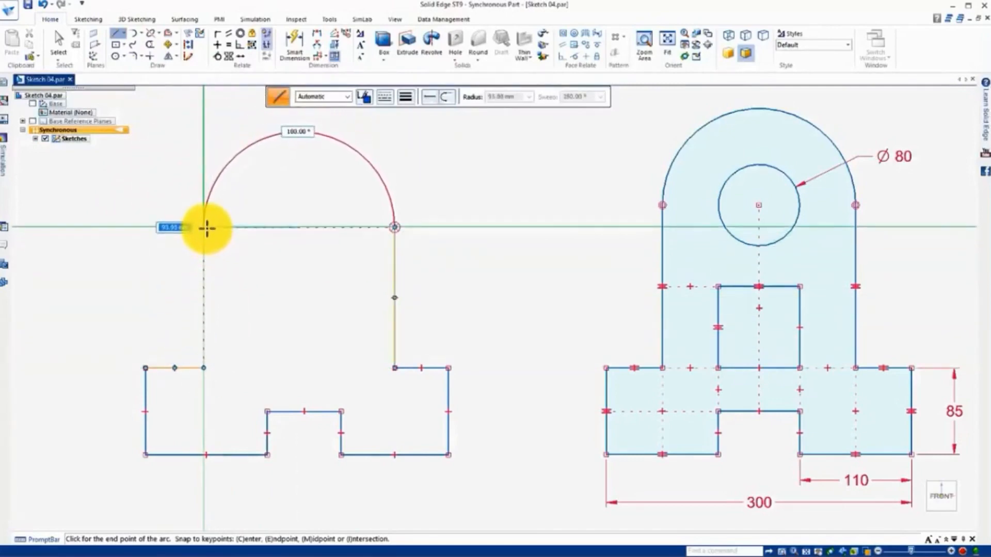
{"action": "left_click", "coordinate": [207, 227]}
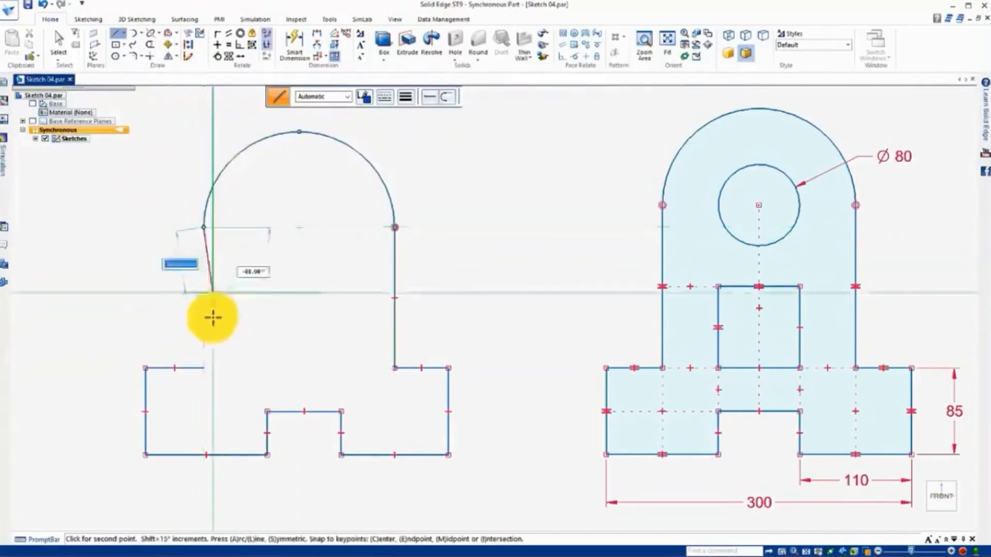
{"action": "left_click", "coordinate": [204, 368]}
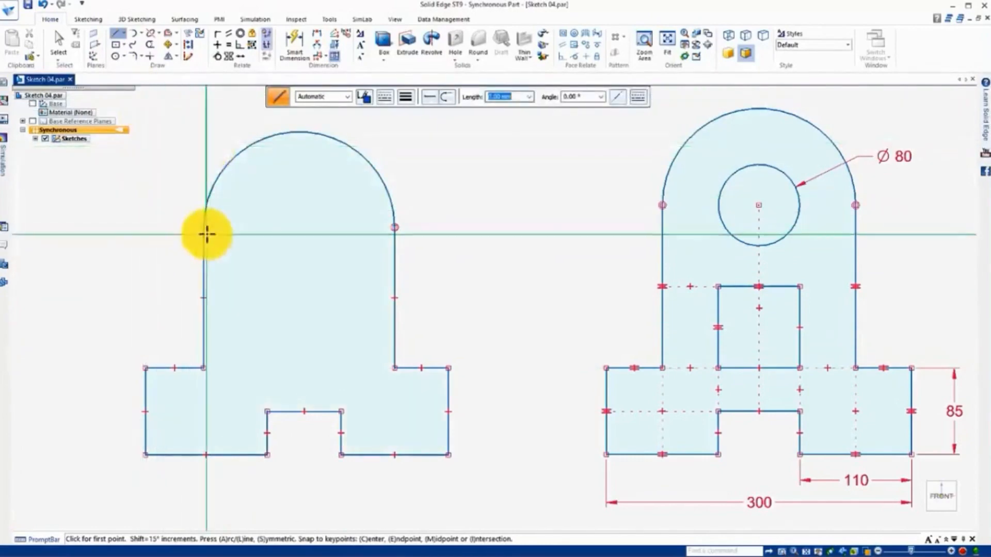
- Draw a circle of about 50 mm radius at the centre of the upper arc
{"action": "left_click", "coordinate": [116, 56]}
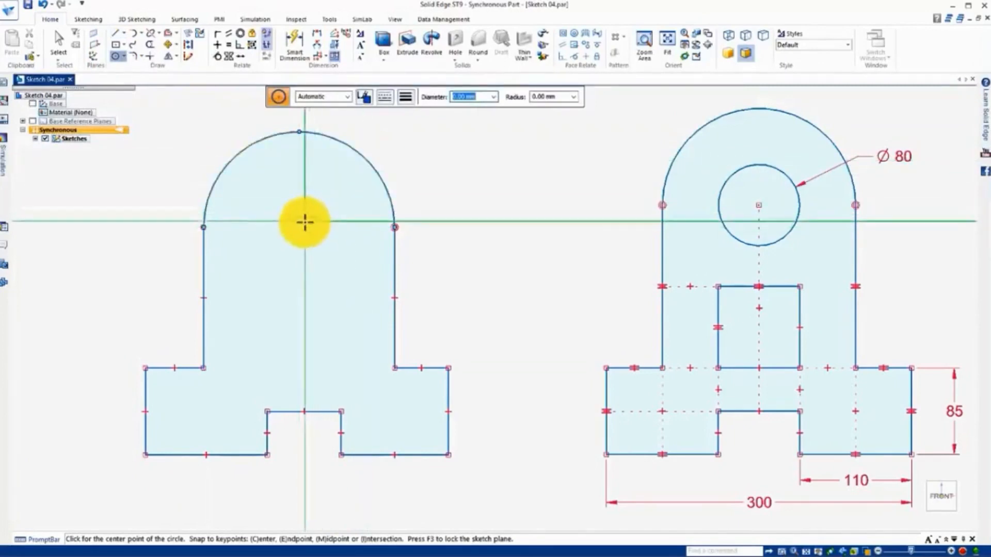
{"action": "left_click", "coordinate": [299, 226]}
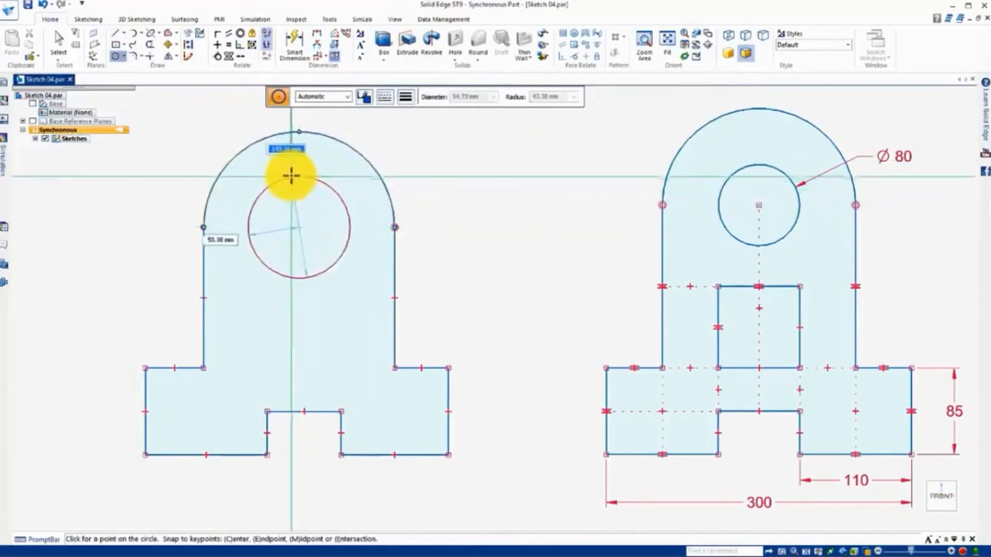
{"action": "left_click", "coordinate": [289, 175]}
- Draw a rectangle by centre, about 78 mm wide, between the circle and the notch with its lower edge level with the shoulders
{"action": "left_click", "coordinate": [118, 60]}
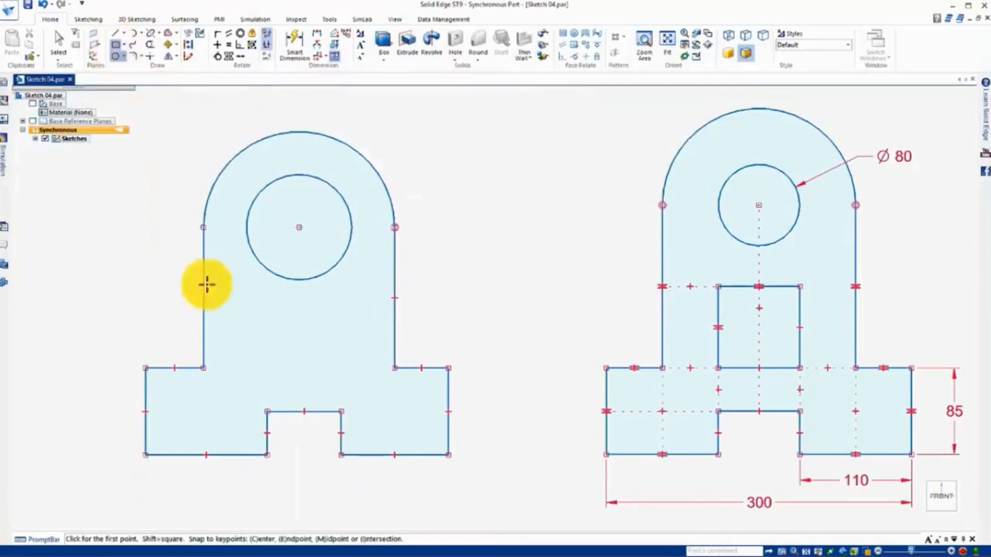
{"action": "left_click", "coordinate": [301, 343]}
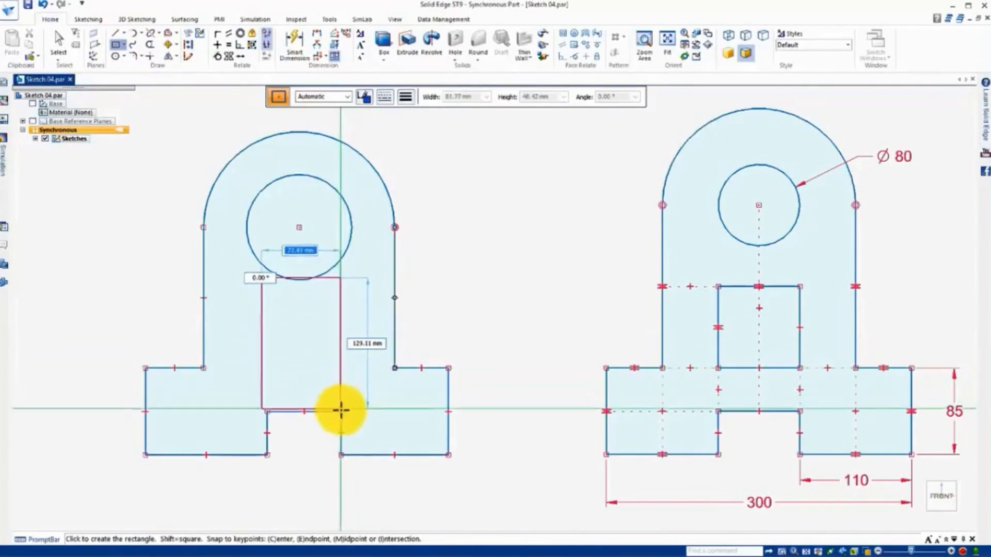
{"action": "left_click", "coordinate": [340, 368]}
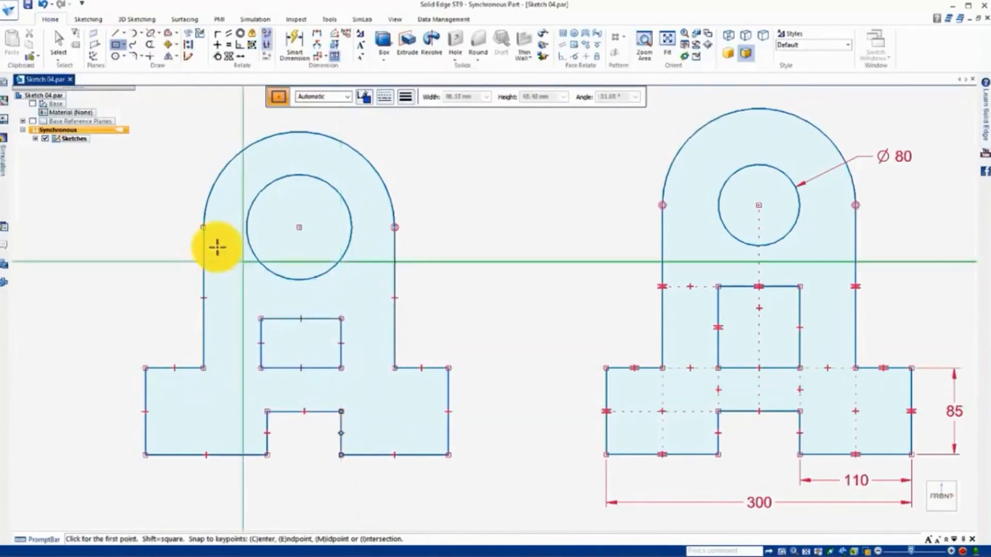
- Apply a Tangent relation between the outline's left vertical side and the upper arc
{"action": "left_click", "coordinate": [217, 58]}
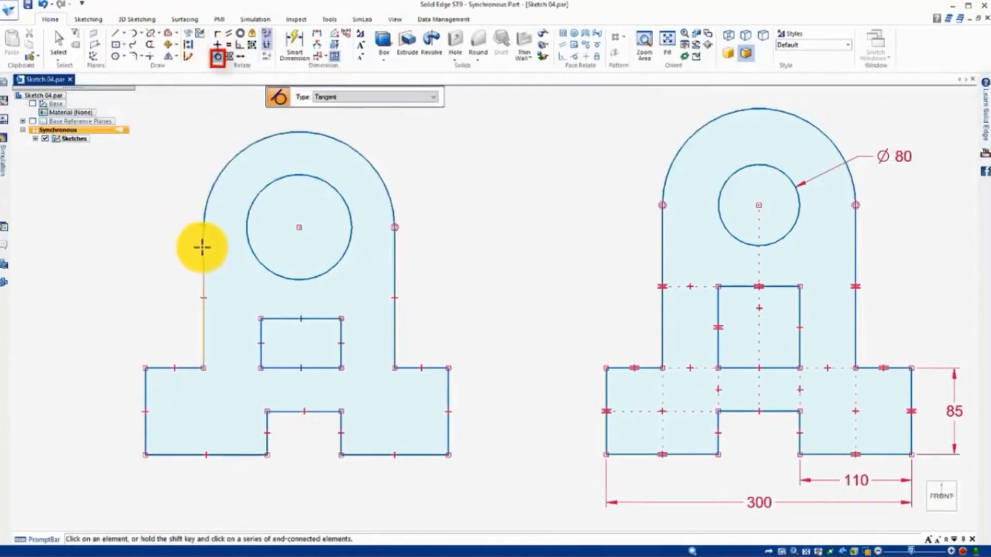
{"action": "left_click", "coordinate": [203, 248]}
{"action": "left_click", "coordinate": [205, 212]}
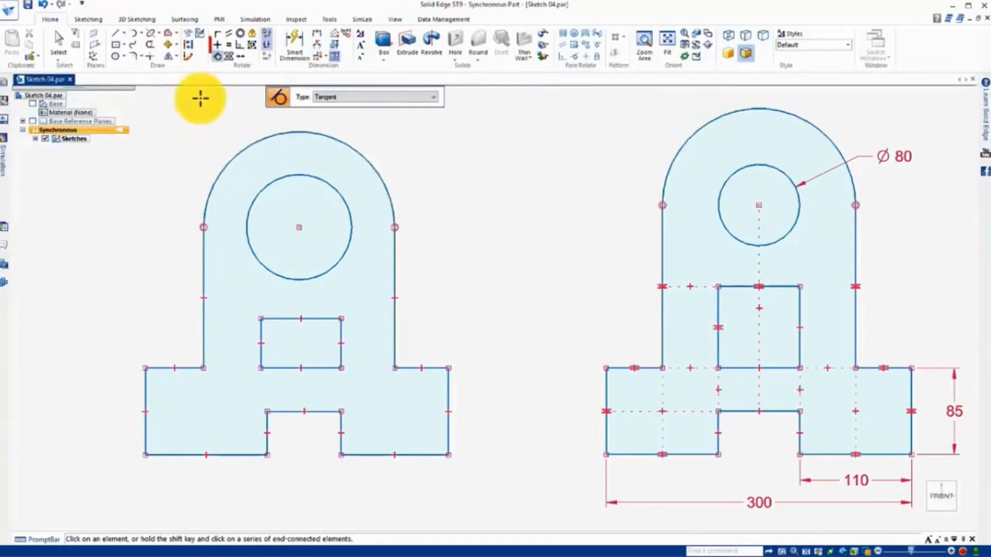
- Align both inner shoulder corners vertically with the midpoints of the bottom edges below them
{"action": "left_click", "coordinate": [217, 46]}
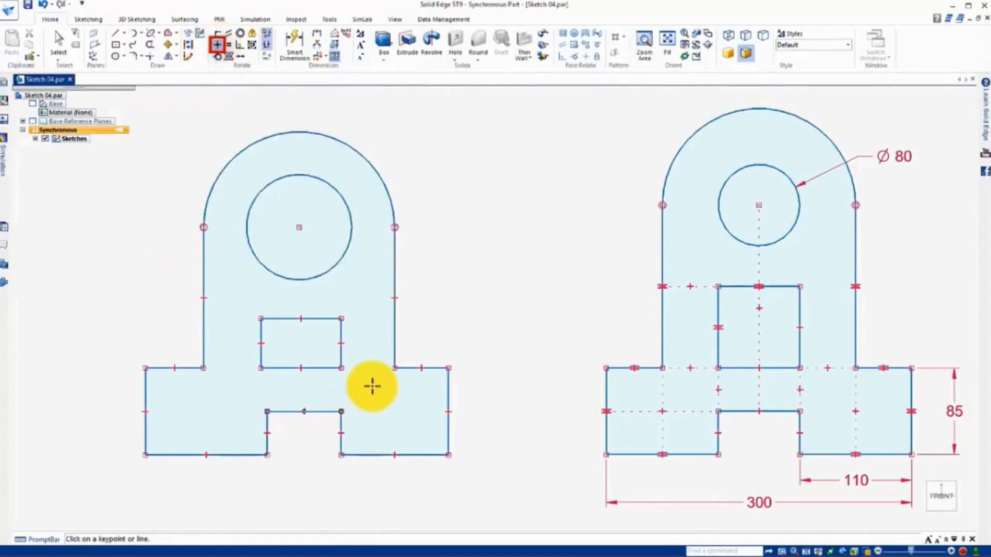
{"action": "left_click", "coordinate": [394, 369]}
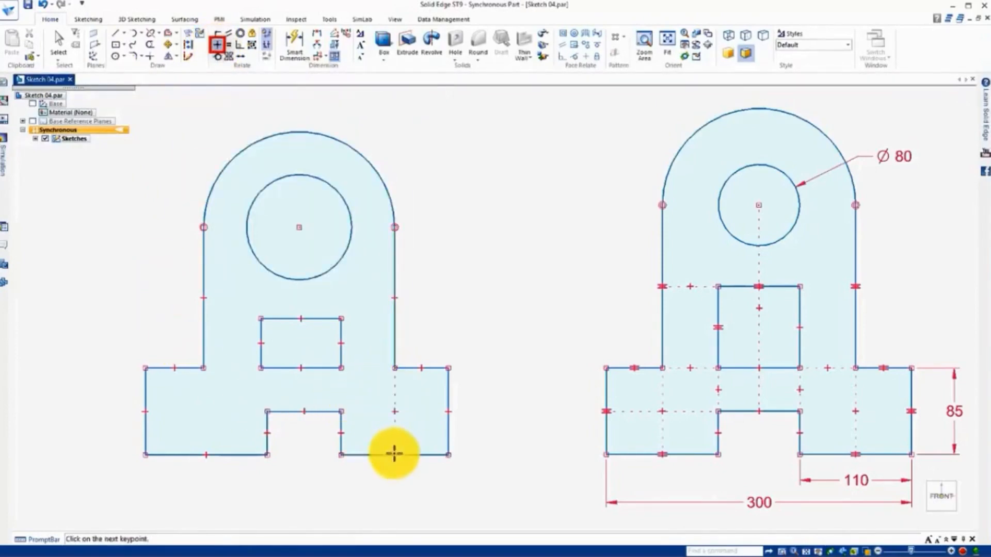
{"action": "left_click", "coordinate": [394, 454]}
{"action": "left_click", "coordinate": [204, 369]}
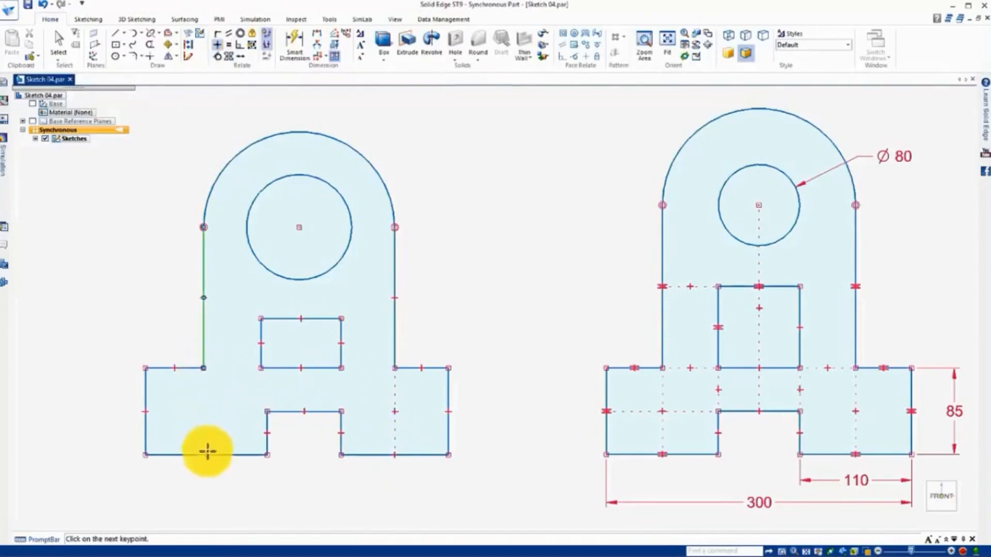
{"action": "left_click", "coordinate": [206, 454]}
- Align the notch's upper corners horizontally with the midpoints of the base's outer side edges
{"action": "left_click", "coordinate": [266, 412]}
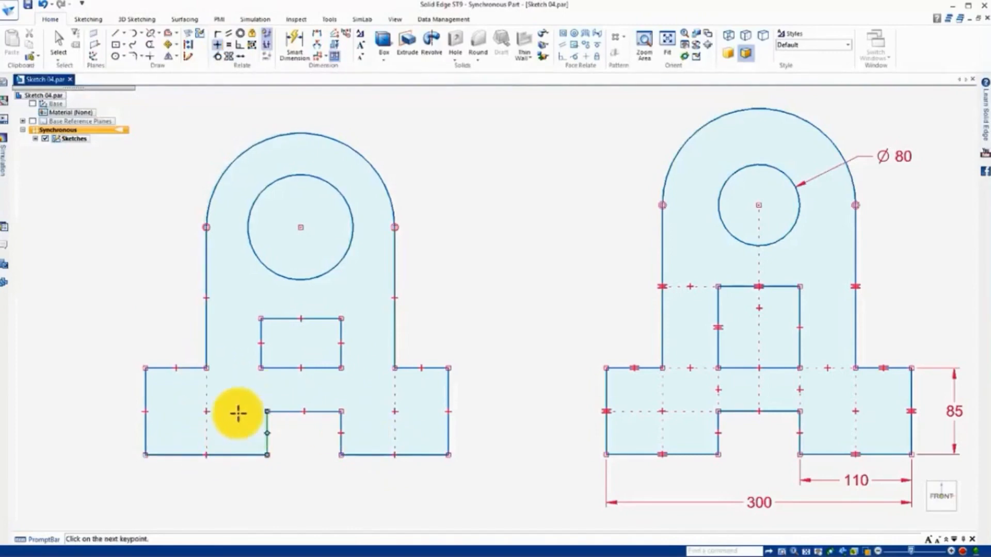
{"action": "left_click", "coordinate": [145, 412]}
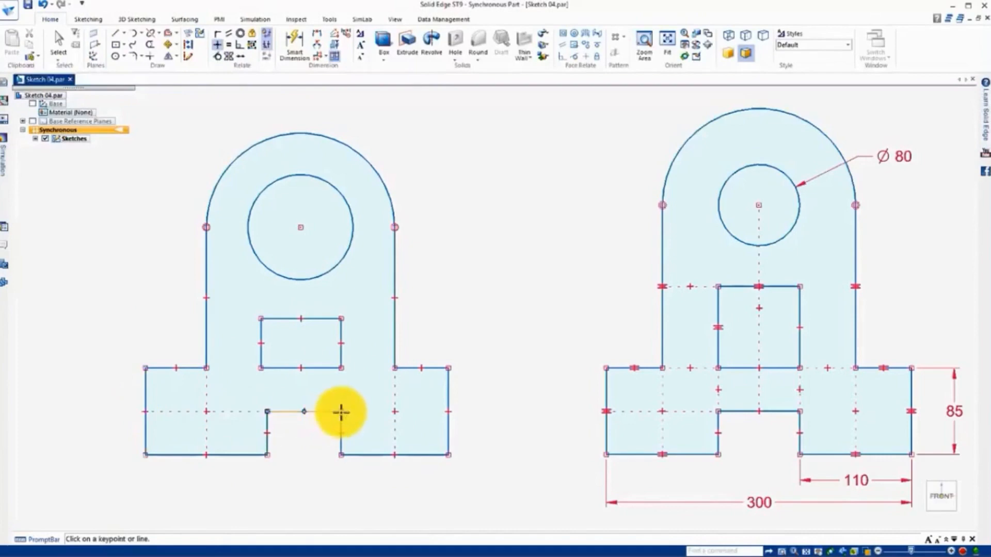
{"action": "left_click", "coordinate": [448, 412]}
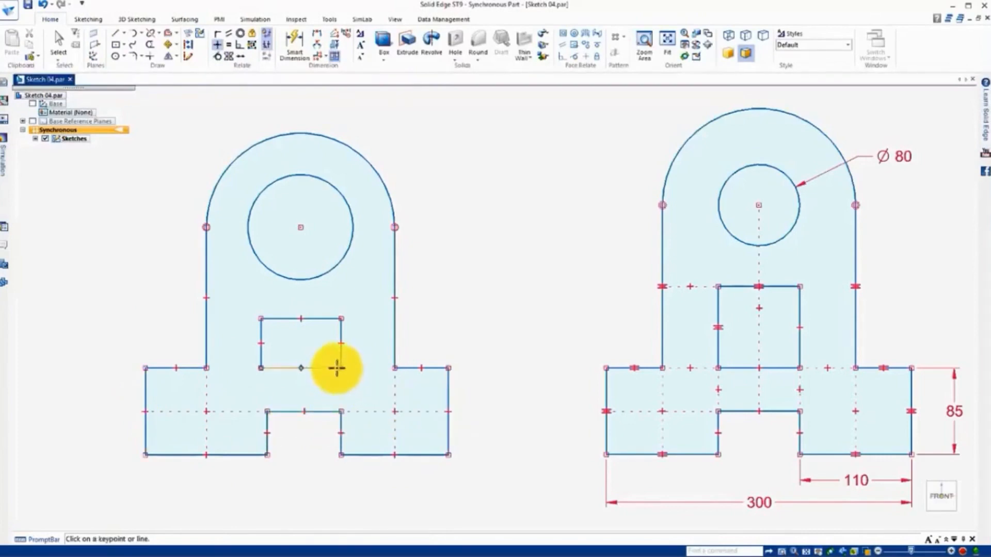
- Align the rectangle's lower corners horizontally with the inner shoulder corners and vertically with the notch's upper corners
{"action": "left_click", "coordinate": [340, 369]}
{"action": "left_click", "coordinate": [394, 368]}
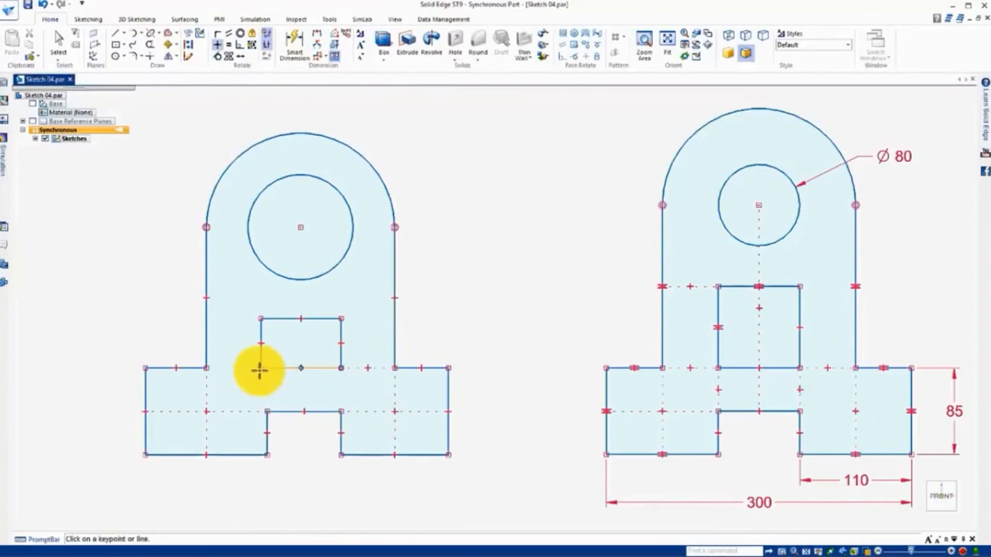
{"action": "left_click", "coordinate": [261, 369]}
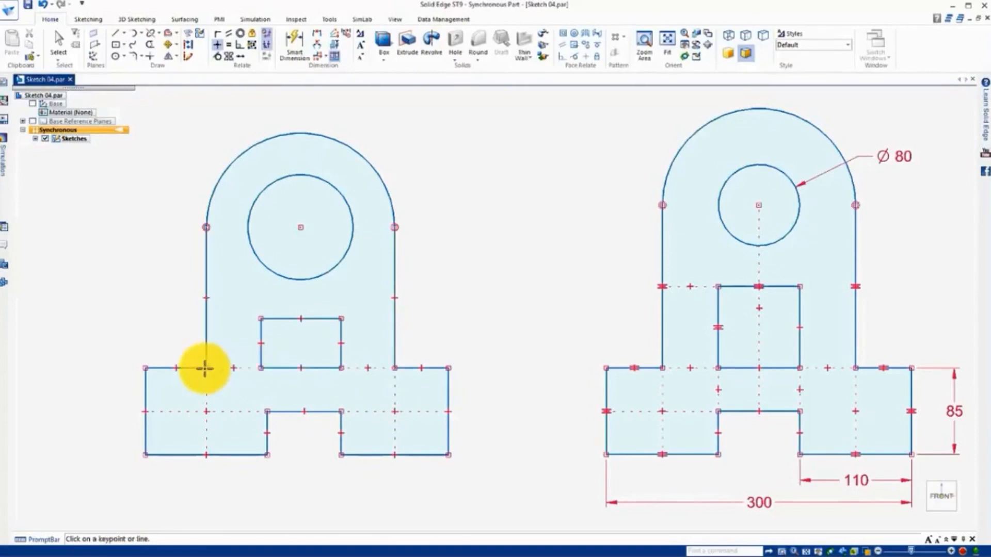
{"action": "left_click", "coordinate": [341, 411]}
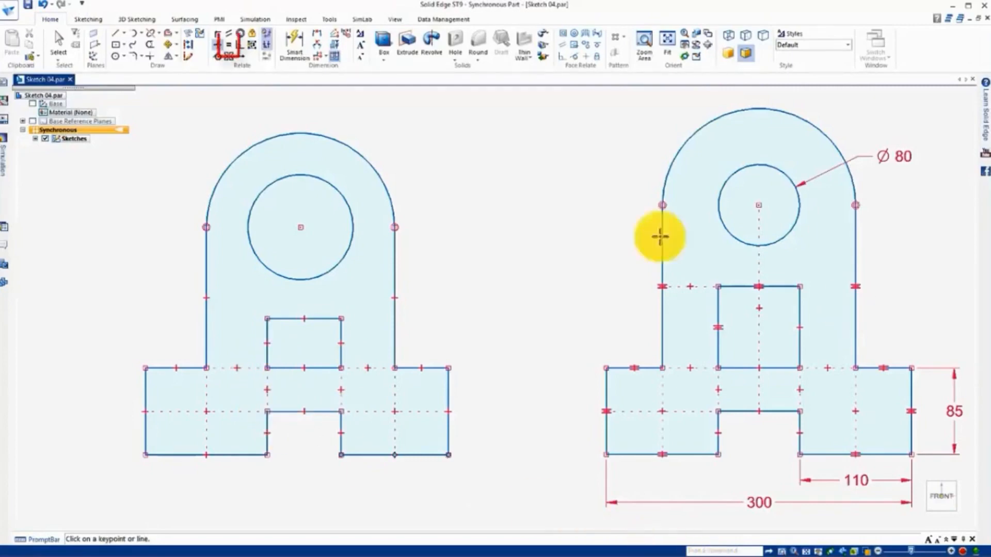
- Apply Equal relations between the base's two outer side edges and between its two bottom edges
{"action": "left_click", "coordinate": [229, 47]}
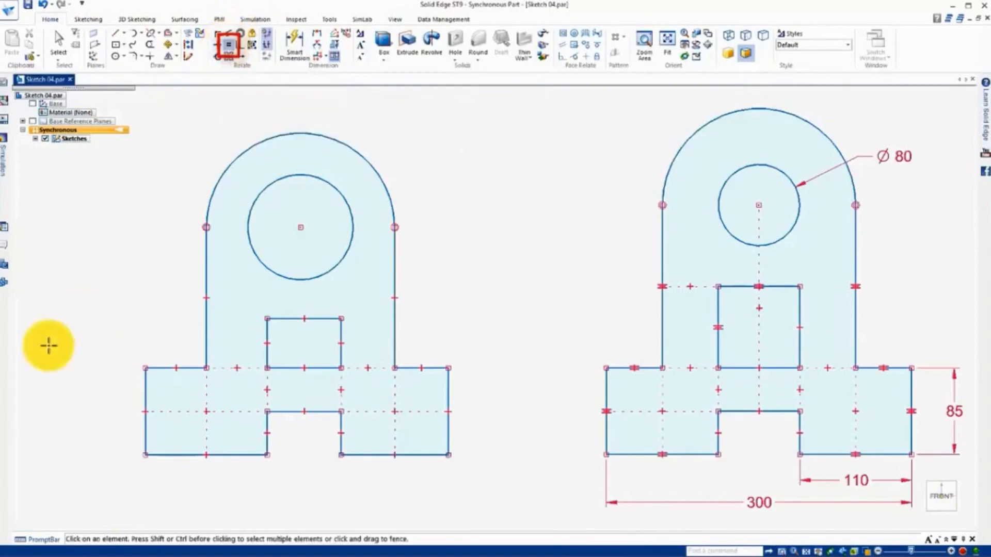
{"action": "left_click", "coordinate": [445, 389]}
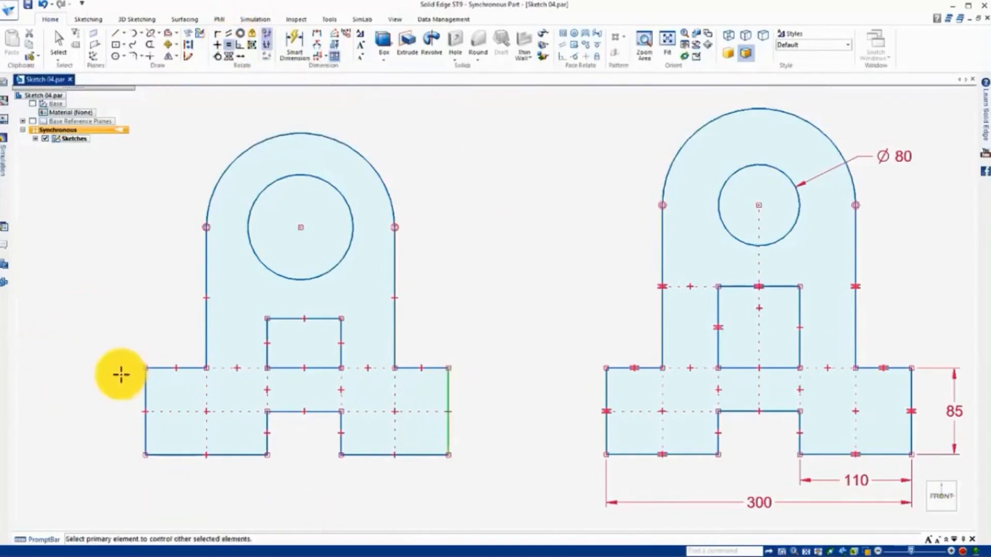
{"action": "left_click", "coordinate": [145, 389]}
{"action": "left_click", "coordinate": [233, 456]}
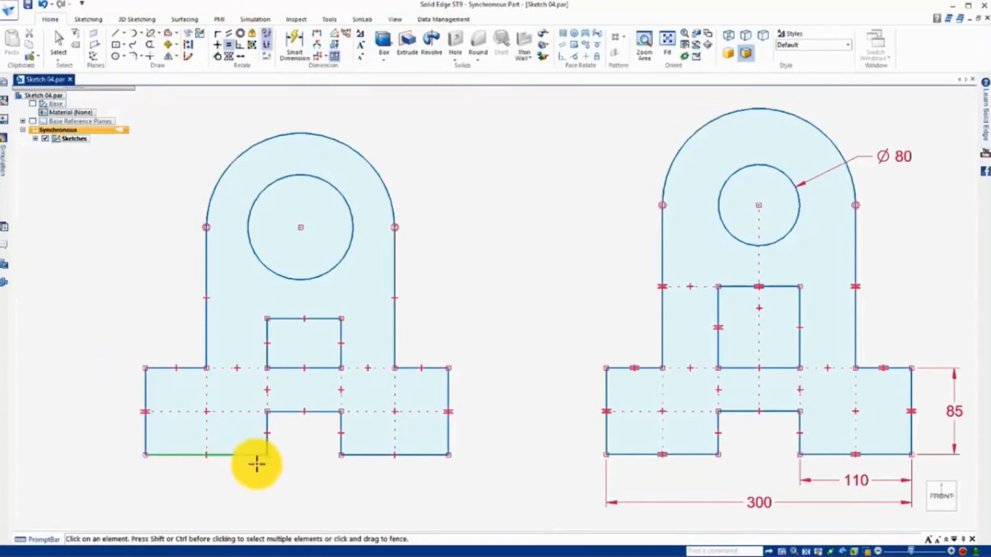
{"action": "left_click", "coordinate": [368, 454]}
- Apply Equal relations between the notch's two vertical sides and between the two horizontal shoulder edges
{"action": "left_click", "coordinate": [338, 438]}
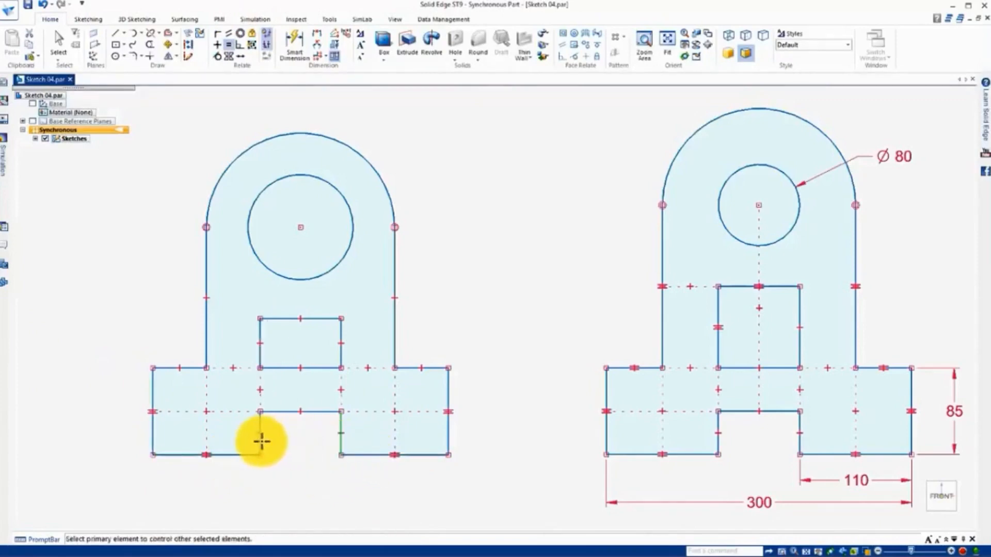
{"action": "left_click", "coordinate": [251, 439]}
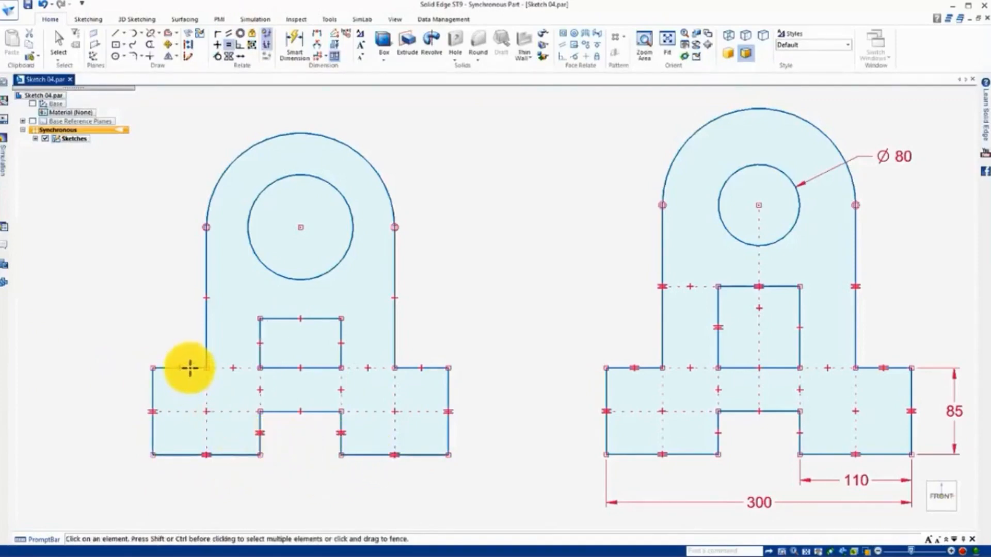
{"action": "left_click", "coordinate": [190, 368]}
{"action": "left_click", "coordinate": [413, 368]}
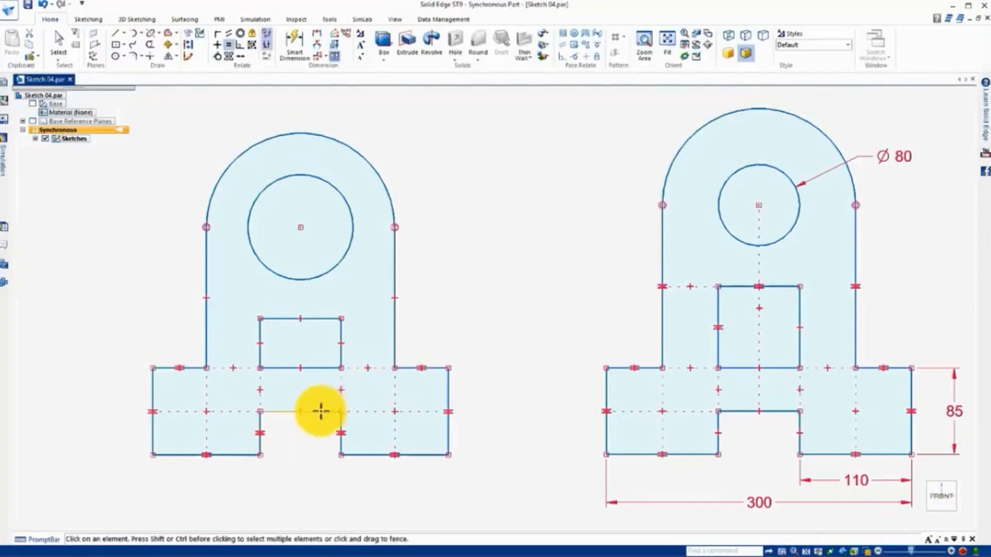
- Make the rectangle's lower edge equal to the notch's upper edge, and its right side equal to its lower edge
{"action": "left_click", "coordinate": [314, 368]}
{"action": "left_click", "coordinate": [316, 411]}
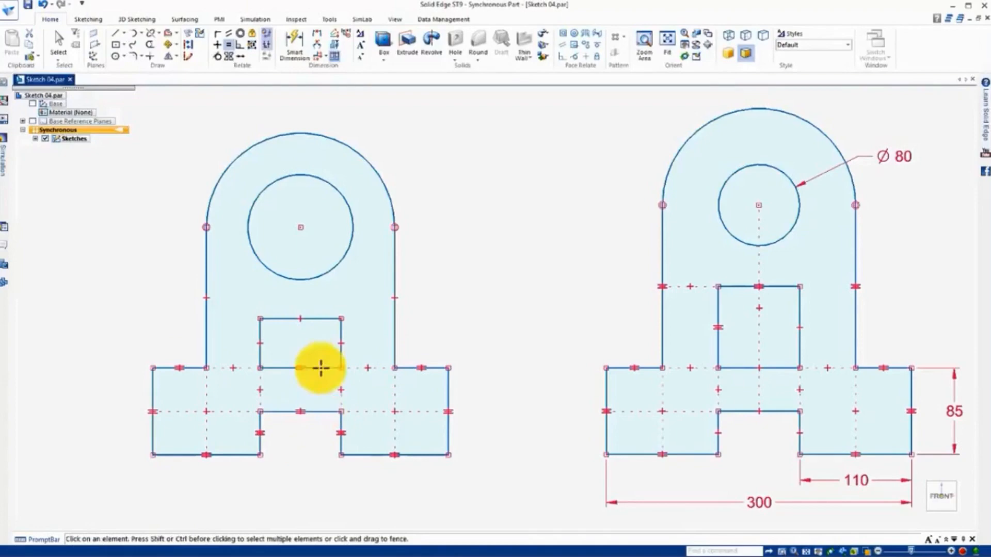
{"action": "left_click", "coordinate": [341, 333]}
{"action": "left_click", "coordinate": [319, 367]}
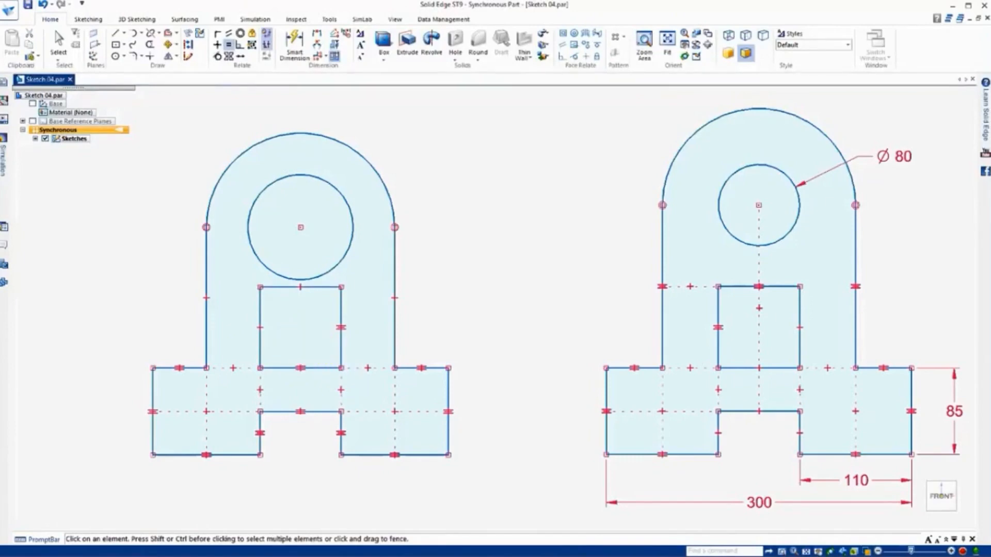
- Dimension the base's right bottom edge at 110 mm and its right outer side at 85 mm
{"action": "left_click", "coordinate": [293, 37]}
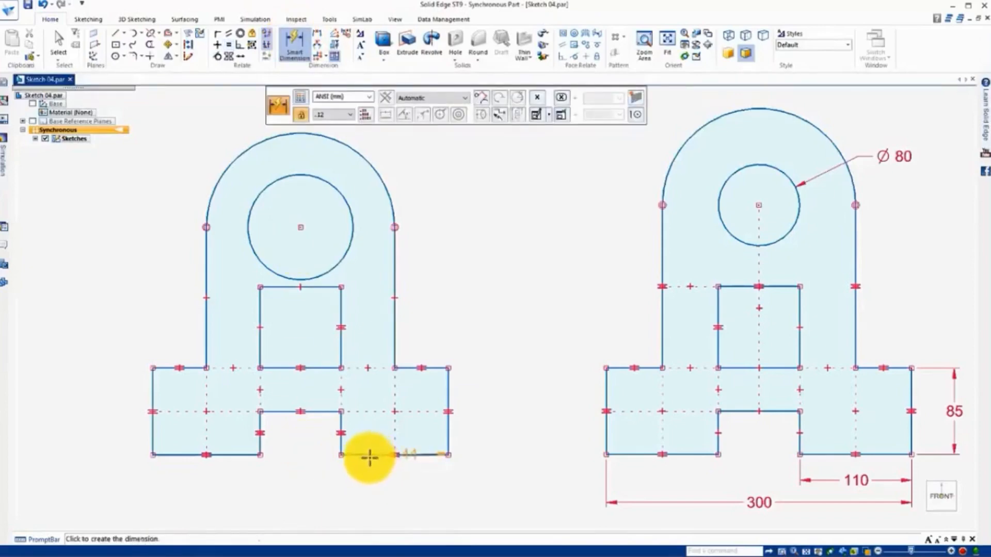
{"action": "left_click", "coordinate": [369, 457]}
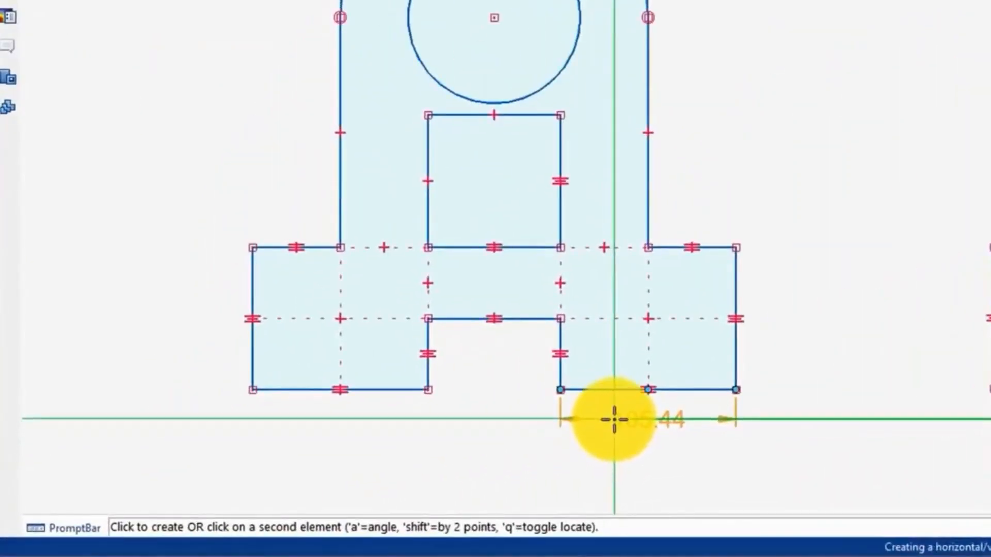
{"action": "left_click", "coordinate": [614, 419]}
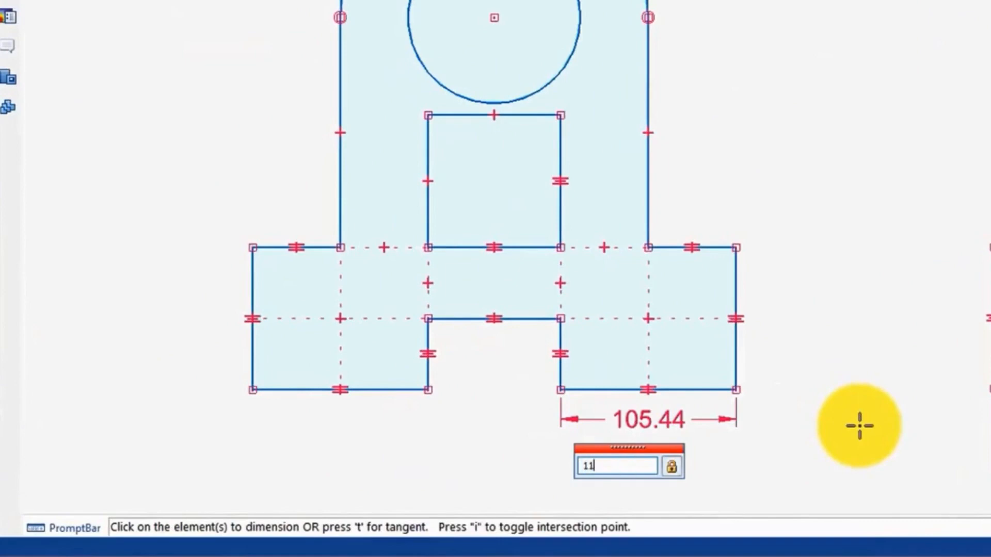
{"action": "key", "text": "Return"}
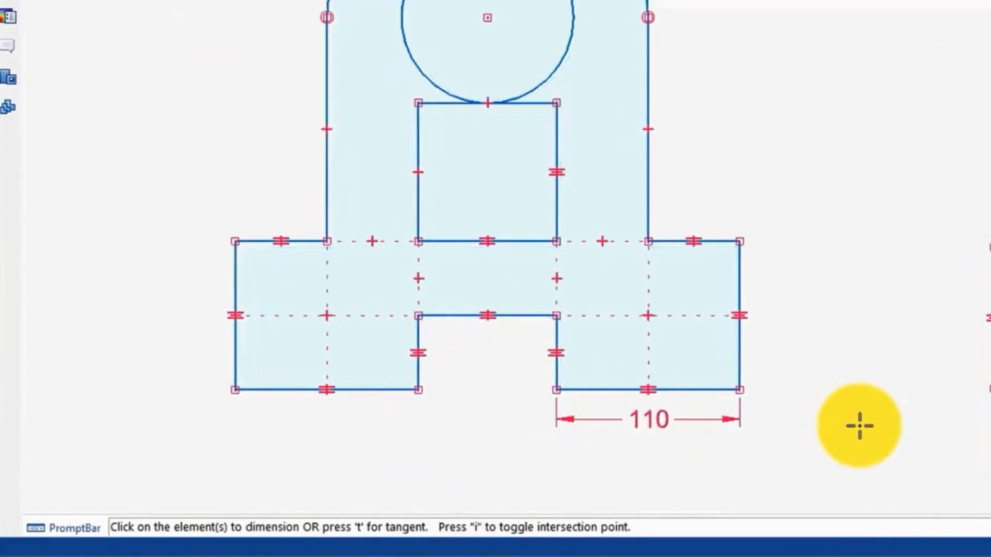
{"action": "left_click", "coordinate": [737, 287]}
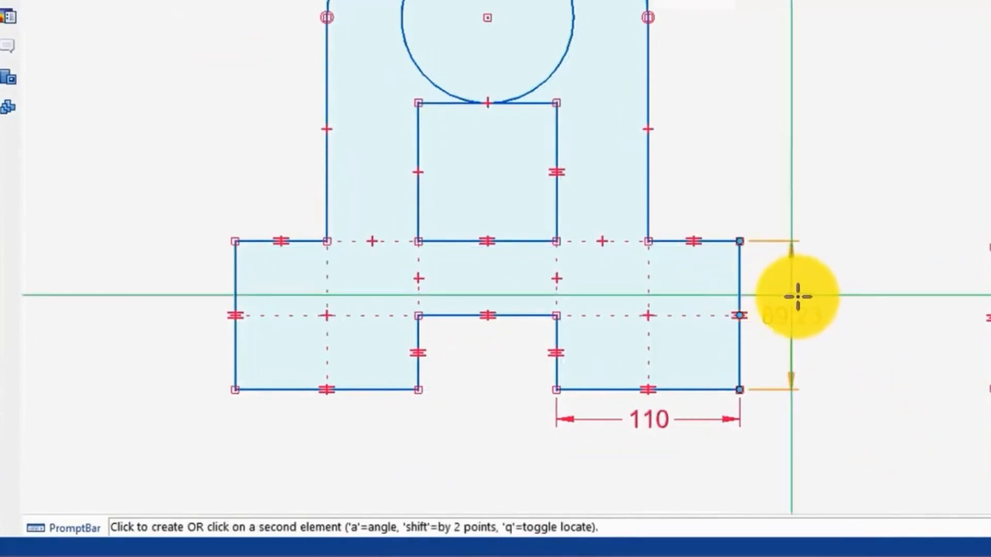
{"action": "left_click", "coordinate": [799, 297]}
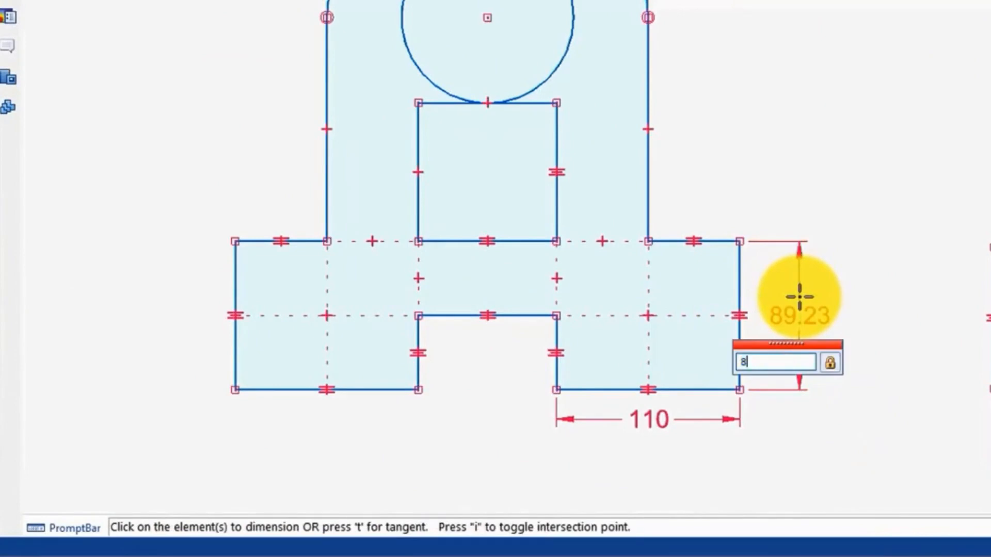
{"action": "key", "text": "Return"}
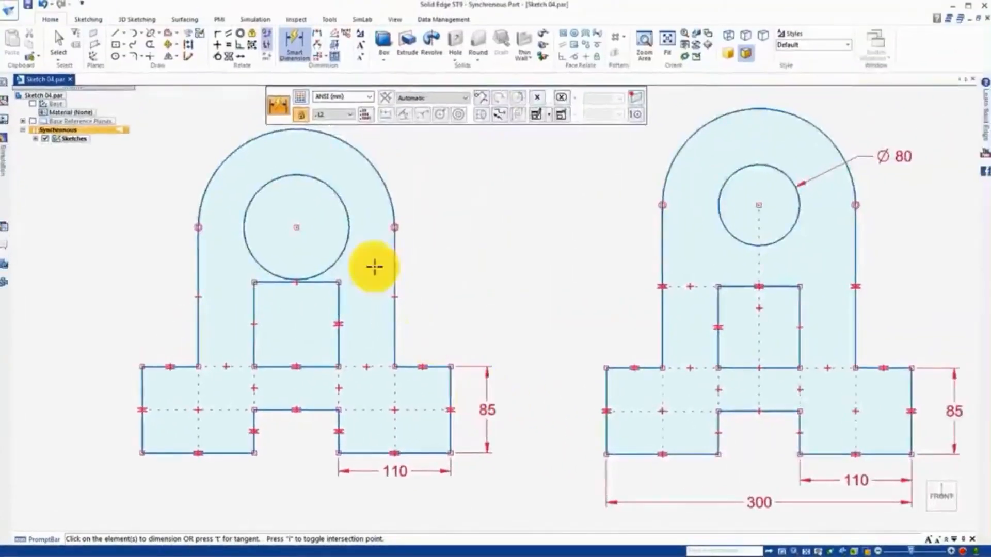
- Dimension the left sketch's circle with a diameter of 80 mm
{"action": "left_click", "coordinate": [330, 189]}
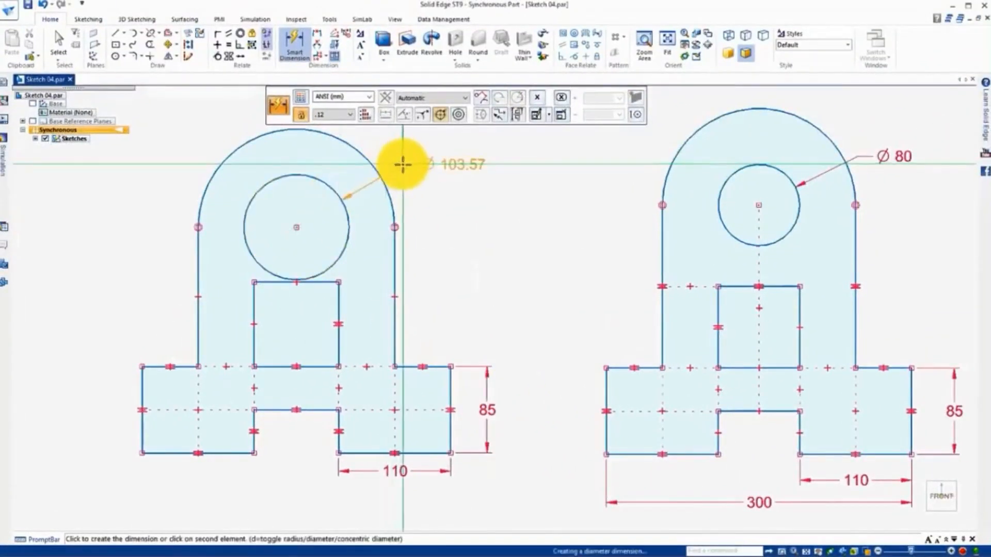
{"action": "left_click", "coordinate": [403, 162]}
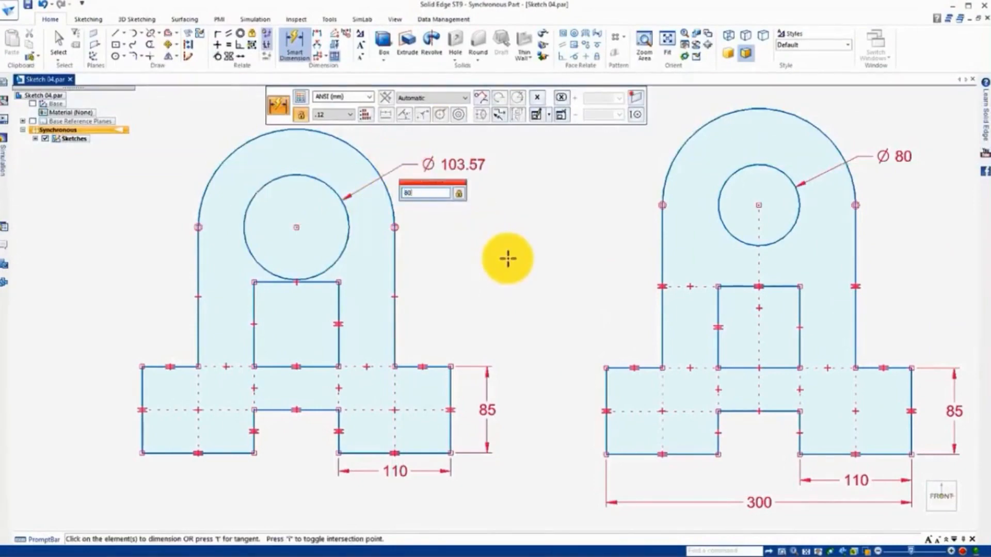
{"action": "key", "text": "Return"}
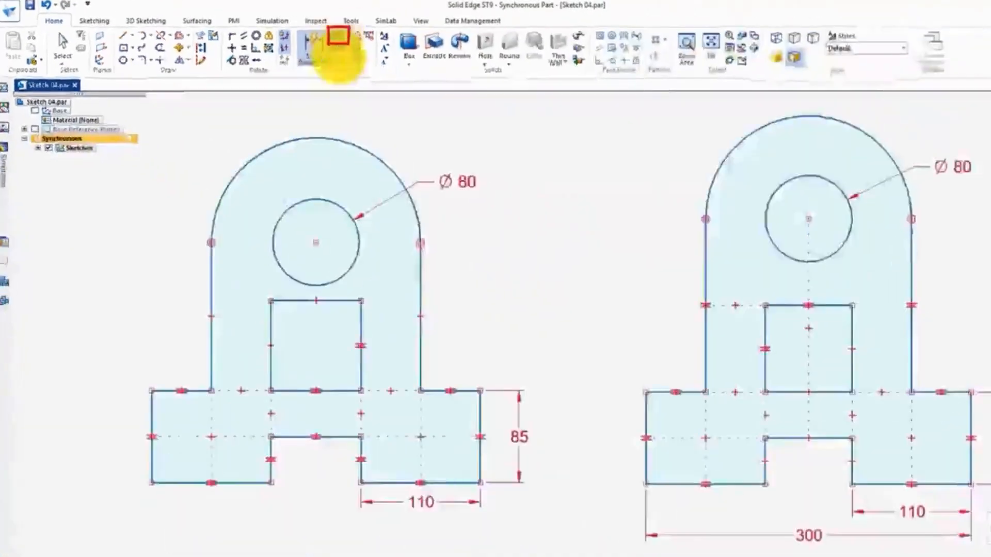
- Add an overall horizontal dimension of 300 mm between the base's two outer side edges with Distance Between
{"action": "left_click", "coordinate": [693, 82]}
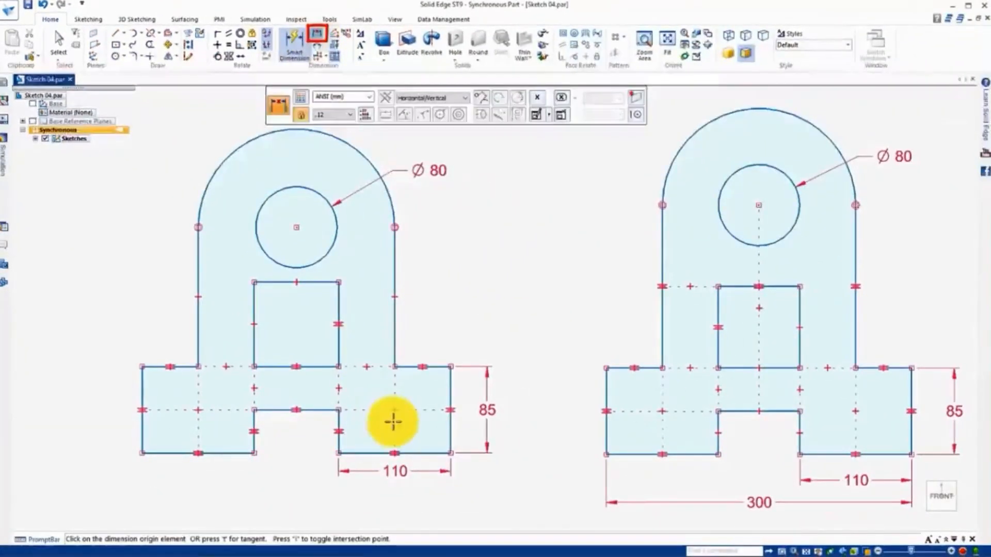
{"action": "left_click", "coordinate": [451, 440]}
{"action": "left_click", "coordinate": [144, 437]}
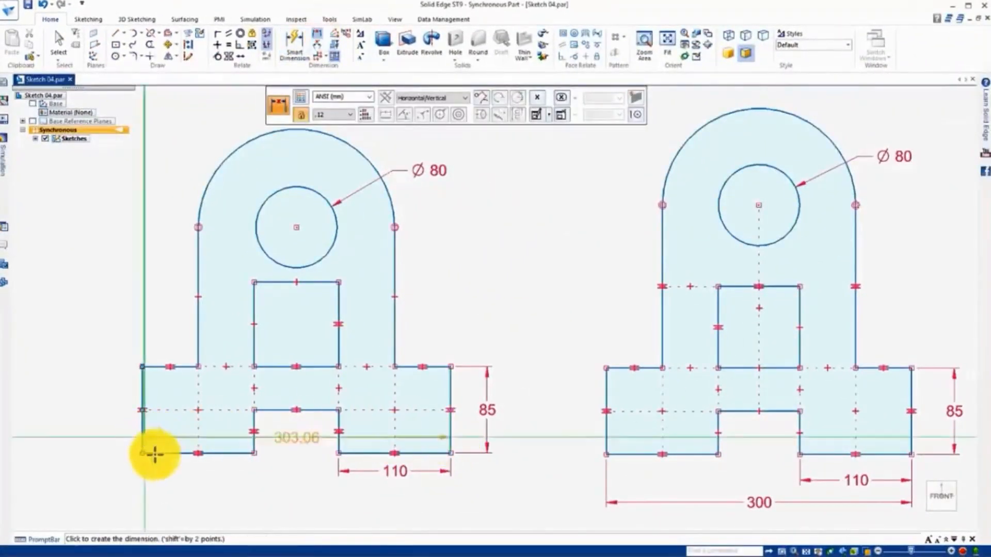
{"action": "left_click", "coordinate": [473, 494]}
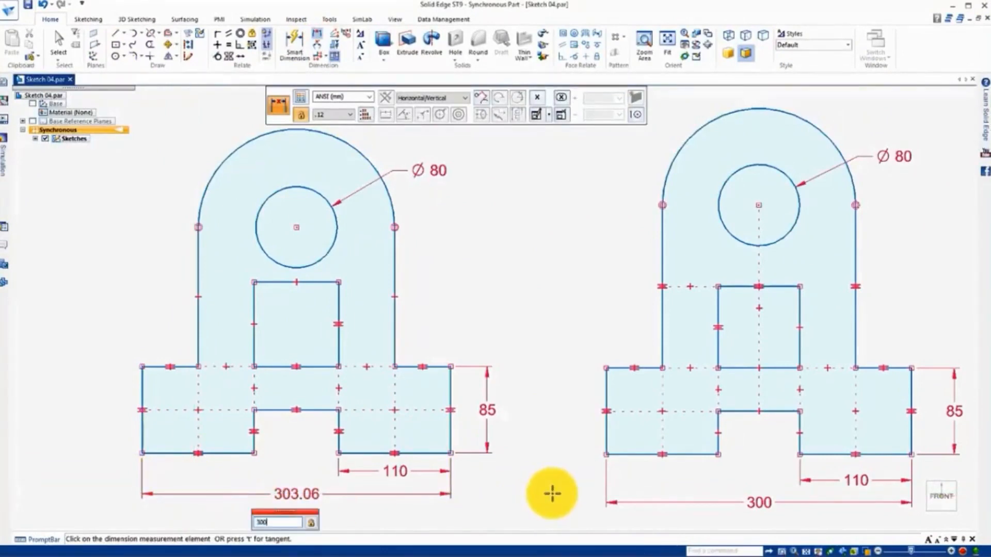
{"action": "key", "text": "Return"}
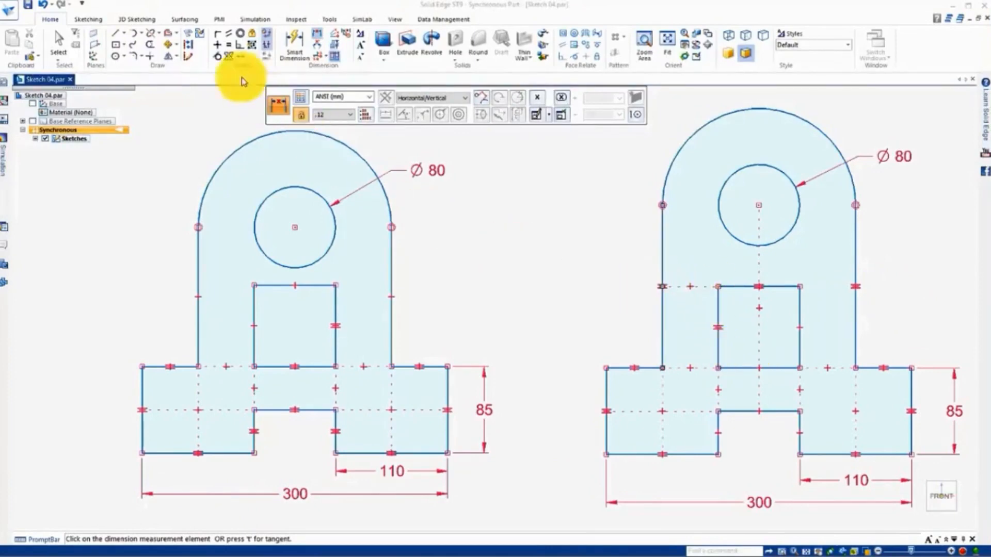
- Align the rectangle's upper left corner horizontally with the midpoint of the outline's left vertical side
{"action": "left_click", "coordinate": [217, 45]}
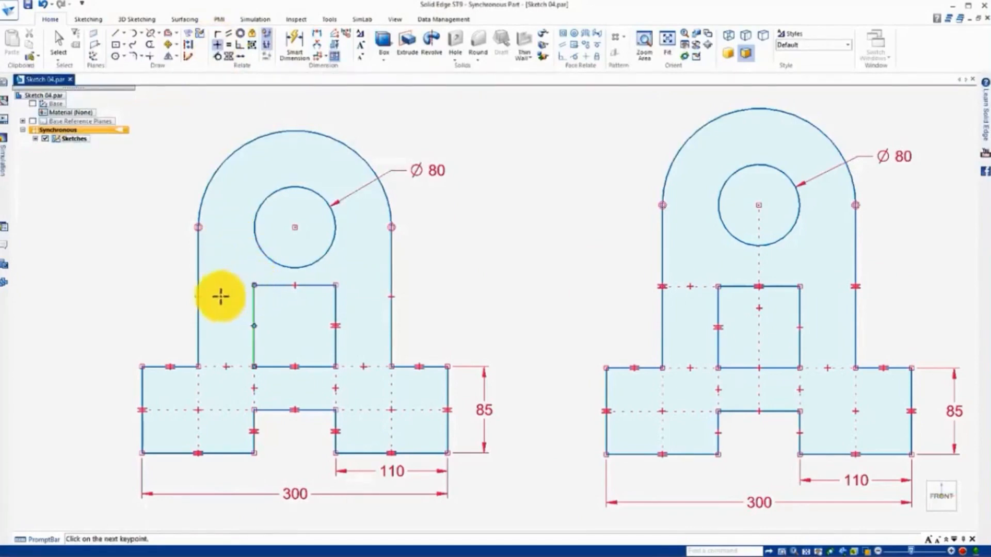
{"action": "left_click", "coordinate": [199, 297]}
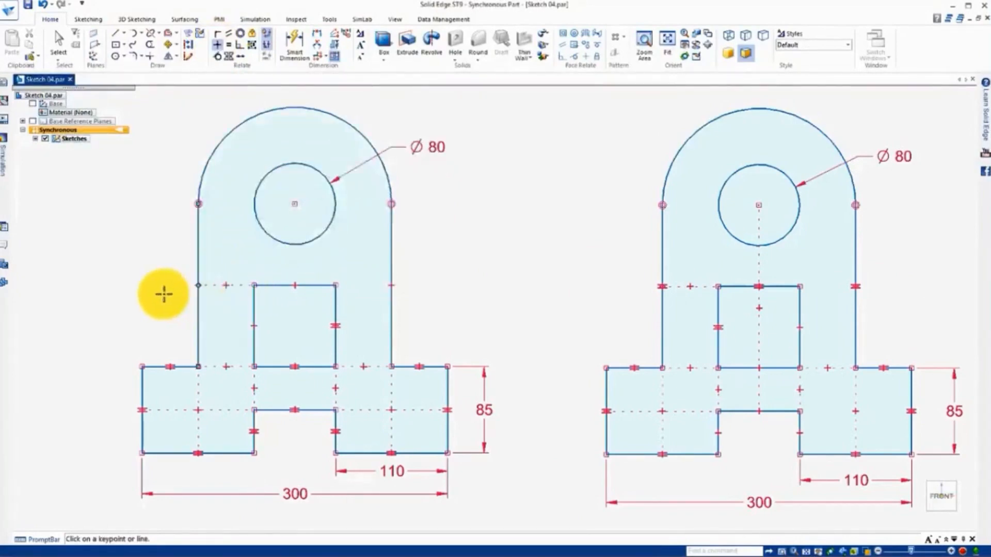
{"action": "left_click", "coordinate": [58, 41]}
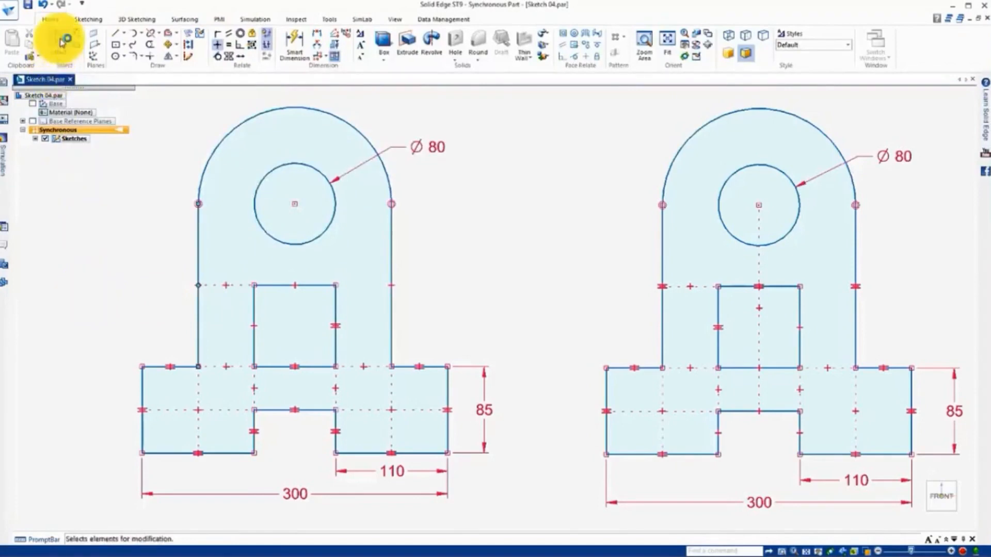
- Test the sketch's behaviour by decreasing and increasing the base's overall width dimension, returning it to 300 mm
{"action": "left_click", "coordinate": [294, 494]}
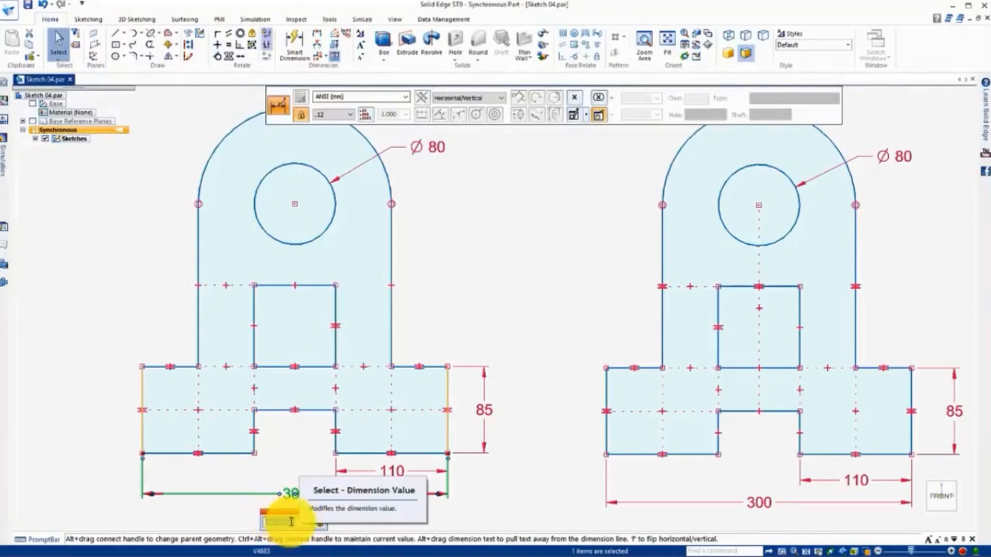
{"action": "scroll", "coordinate": [293, 523], "scroll_direction": "down", "scroll_amount": 3}
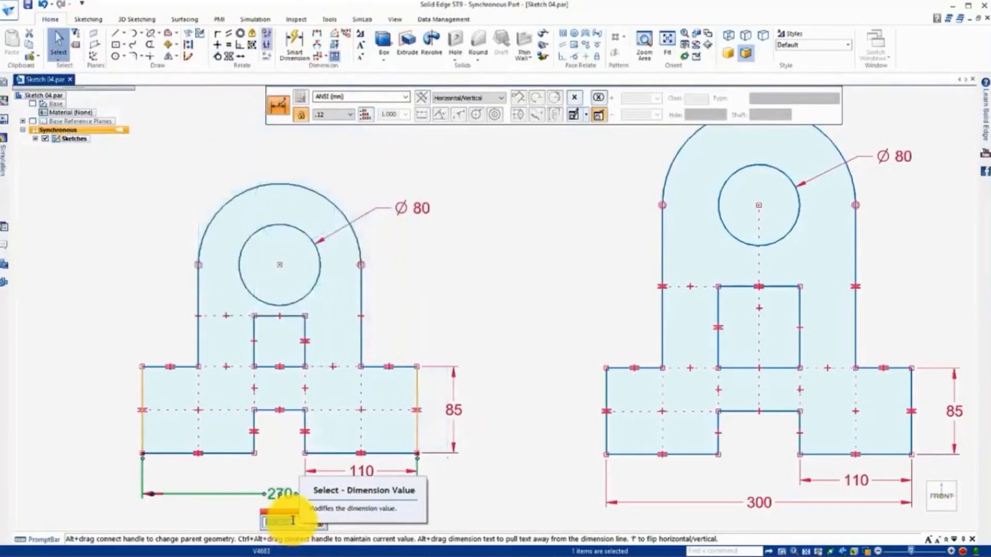
{"action": "scroll", "coordinate": [293, 521], "scroll_direction": "up", "scroll_amount": 6}
{"action": "scroll", "coordinate": [292, 521], "scroll_direction": "up", "scroll_amount": 2}
{"action": "scroll", "coordinate": [292, 520], "scroll_direction": "down", "scroll_amount": 7}
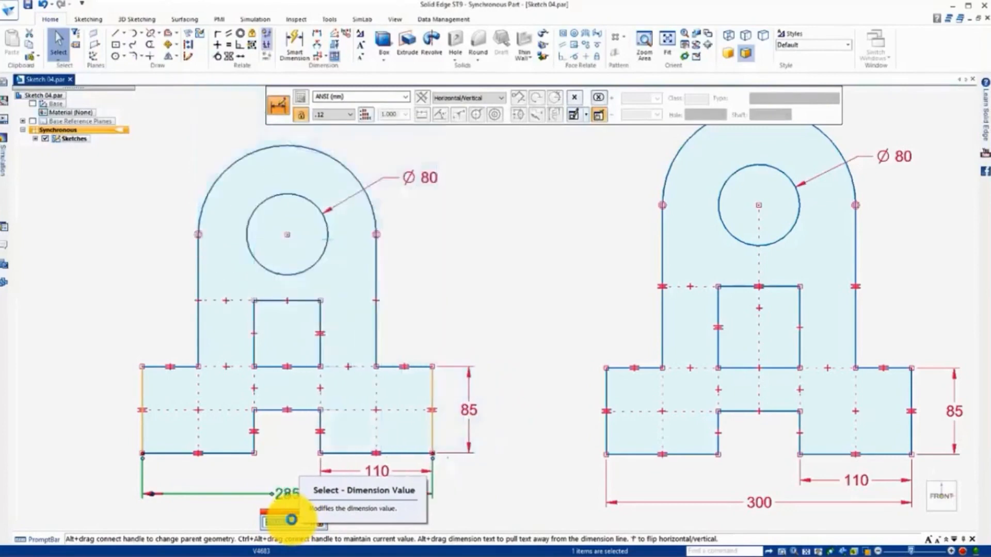
- Test several values for the base's height dimension and set it to 80 mm
{"action": "left_click", "coordinate": [481, 412]}
{"action": "left_click", "coordinate": [480, 411]}
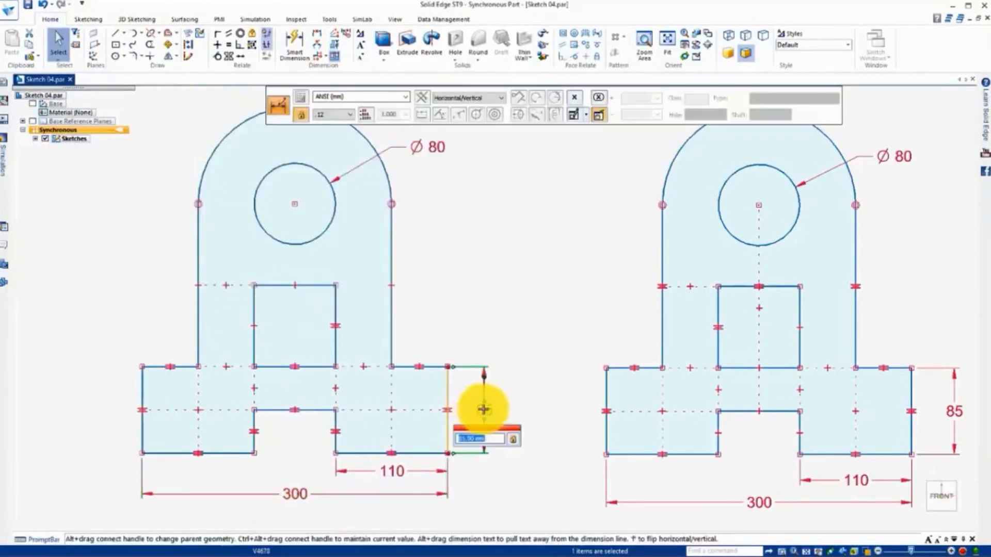
{"action": "scroll", "coordinate": [489, 437], "scroll_direction": "down", "scroll_amount": 5}
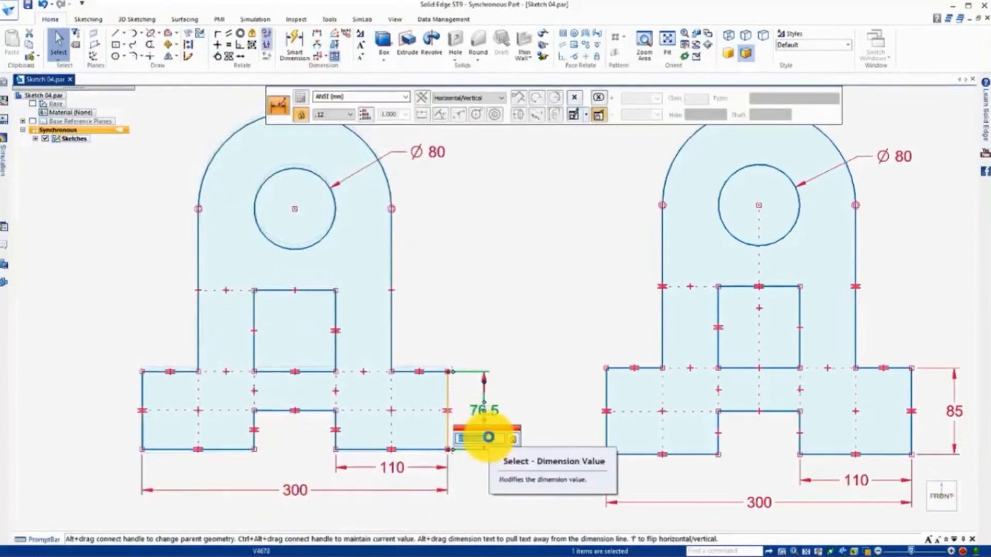
{"action": "scroll", "coordinate": [489, 437], "scroll_direction": "up", "scroll_amount": 5}
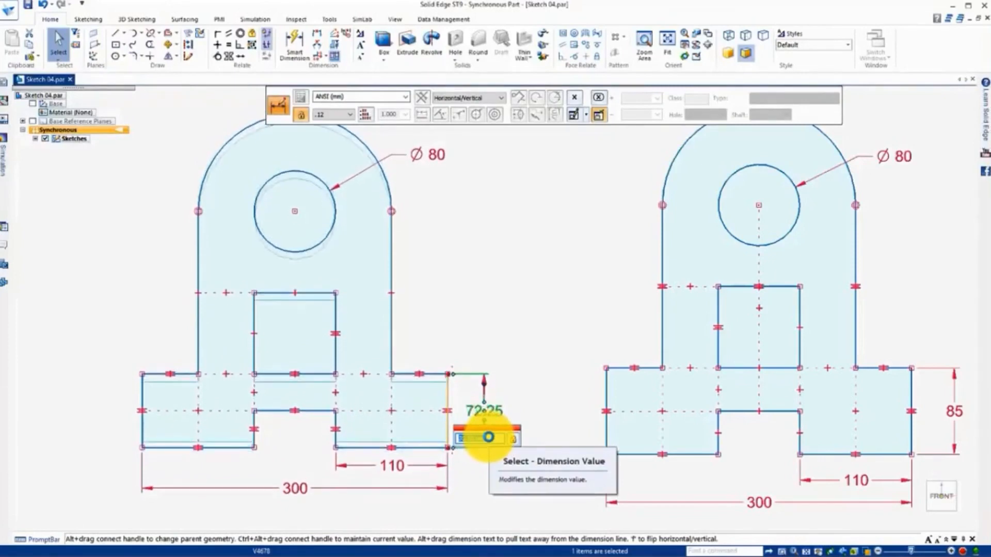
{"action": "scroll", "coordinate": [488, 438], "scroll_direction": "down", "scroll_amount": 3}
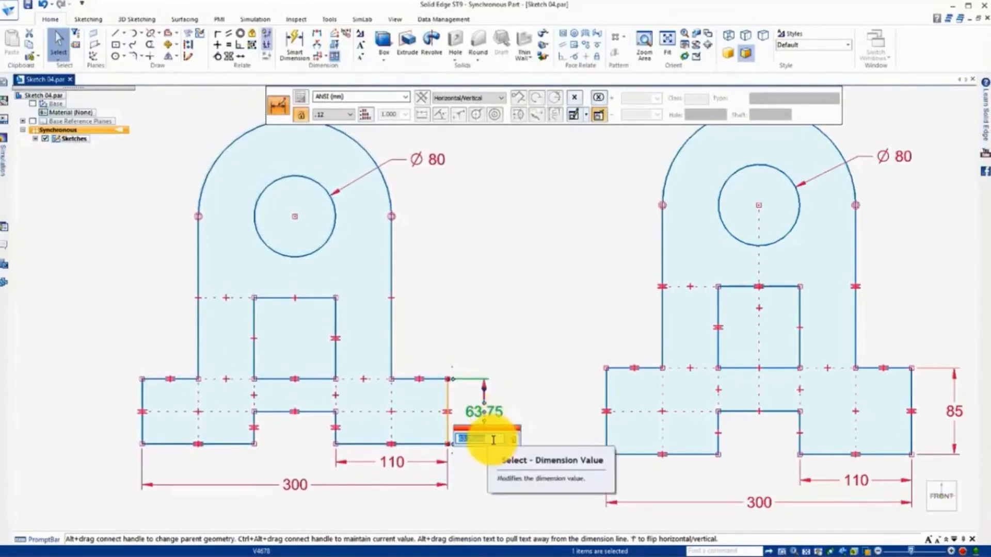
{"action": "type", "text": "80"}
{"action": "key", "text": "Return"}
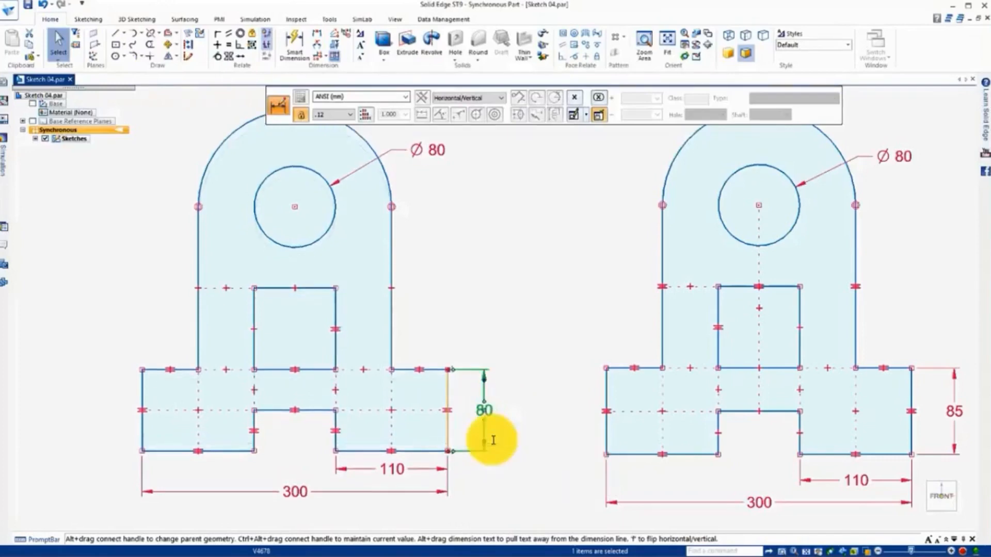
{"action": "left_click", "coordinate": [555, 341]}
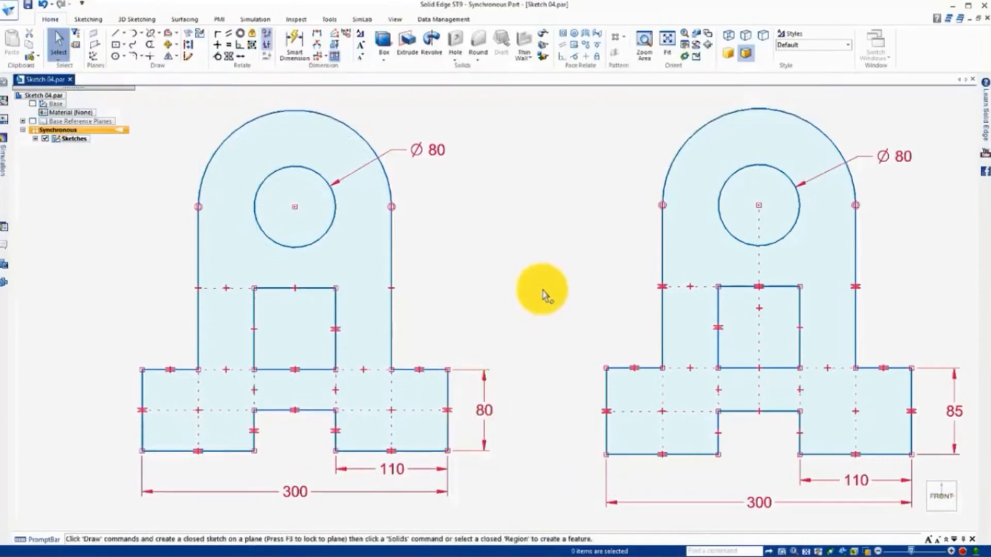
- Extrude the left sketch's bracket region rearward into a solid, leaving the circle and rectangle open
{"action": "mouse_move", "coordinate": [547, 304]}
{"action": "middle_mouse_down"}
{"action": "mouse_move", "coordinate": [537, 296]}
{"action": "mouse_move", "coordinate": [515, 305]}
{"action": "mouse_move", "coordinate": [486, 331]}
{"action": "mouse_move", "coordinate": [498, 292]}
{"action": "mouse_move", "coordinate": [482, 327]}
{"action": "mouse_move", "coordinate": [478, 317]}
{"action": "middle_mouse_up"}
{"action": "left_click", "coordinate": [52, 54]}
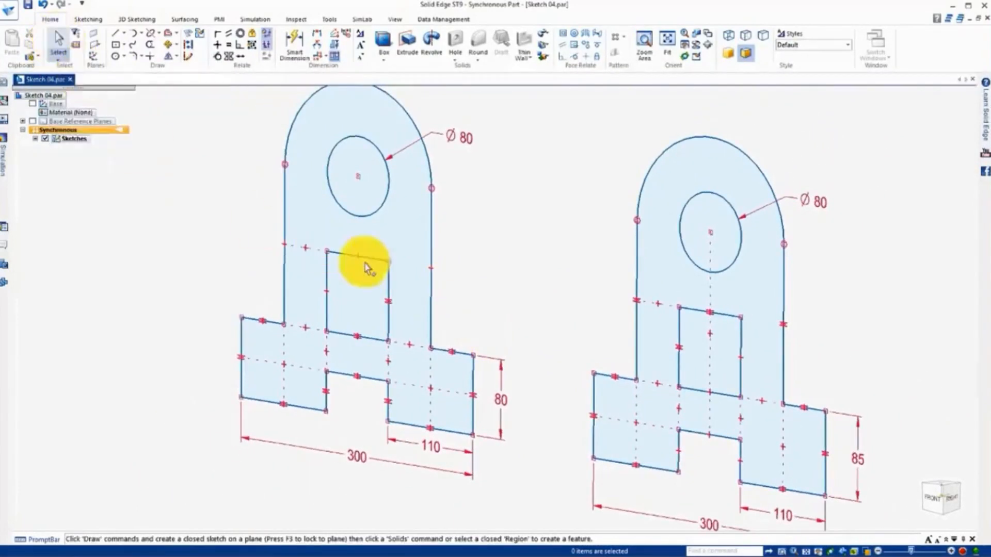
{"action": "left_click", "coordinate": [393, 287]}
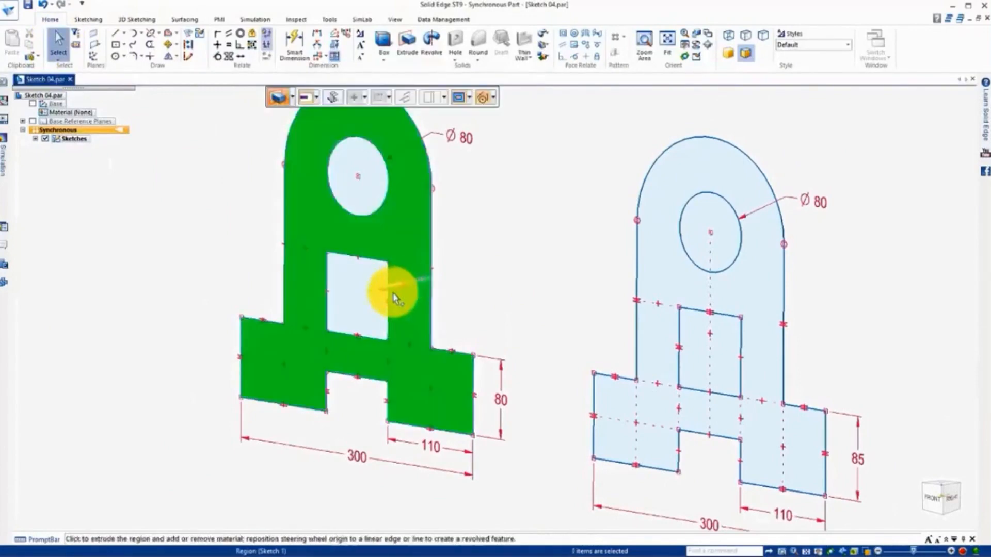
{"action": "left_click", "coordinate": [384, 293]}
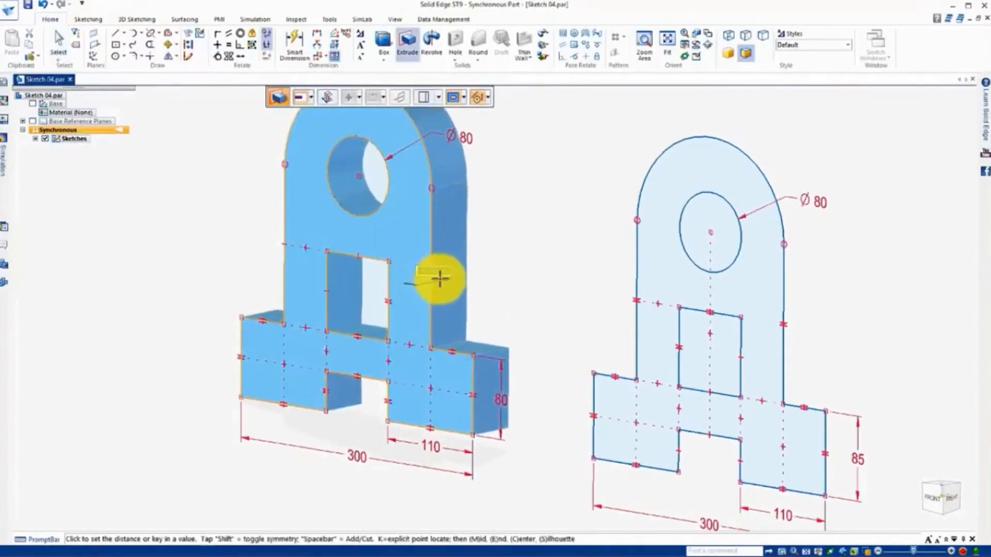
{"action": "left_click", "coordinate": [464, 283]}
- Inspect the extruded bracket from an angled view and set the view to isometric
{"action": "left_click", "coordinate": [932, 497]}
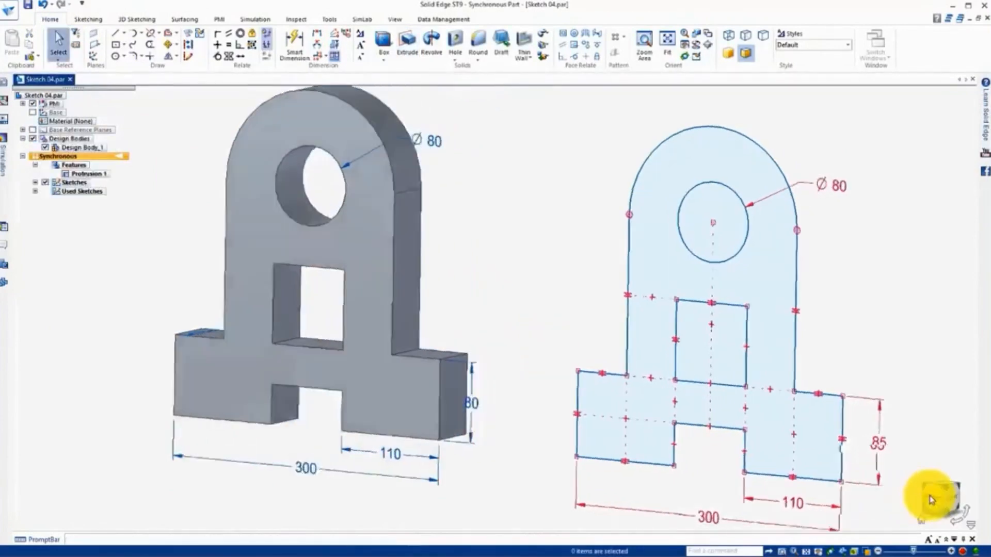
{"action": "middle_click_drag", "start_coordinate": [911, 342], "coordinate": [883, 402]}
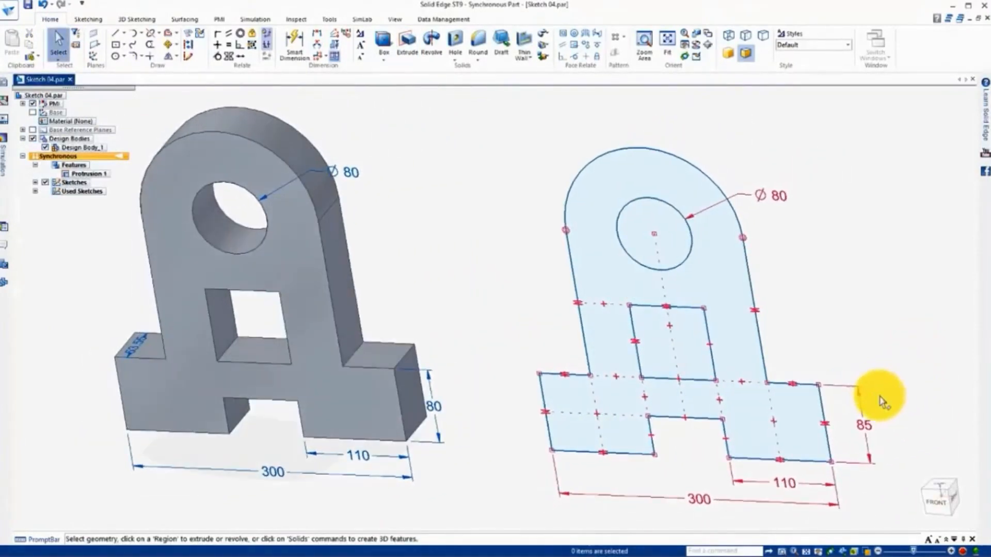
{"action": "left_click", "coordinate": [945, 490]}
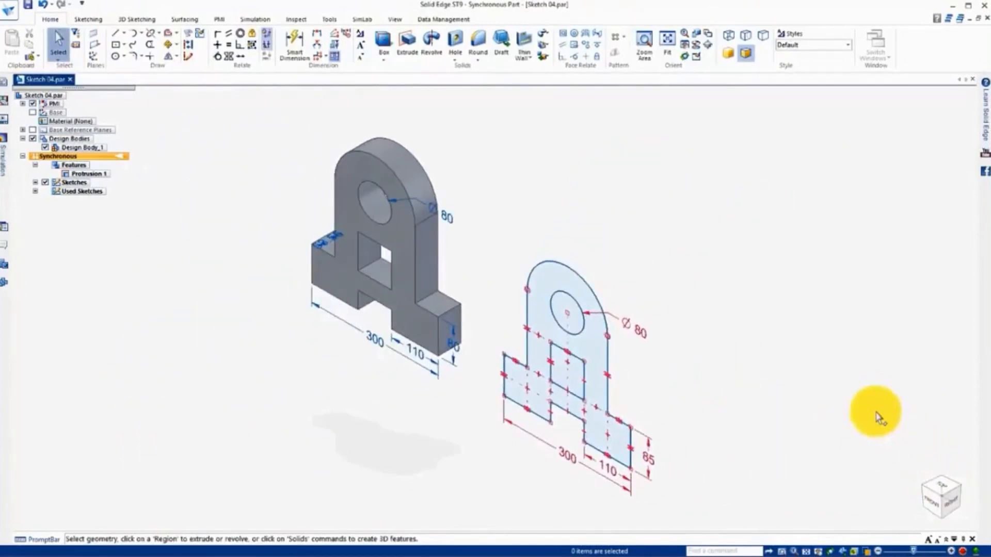